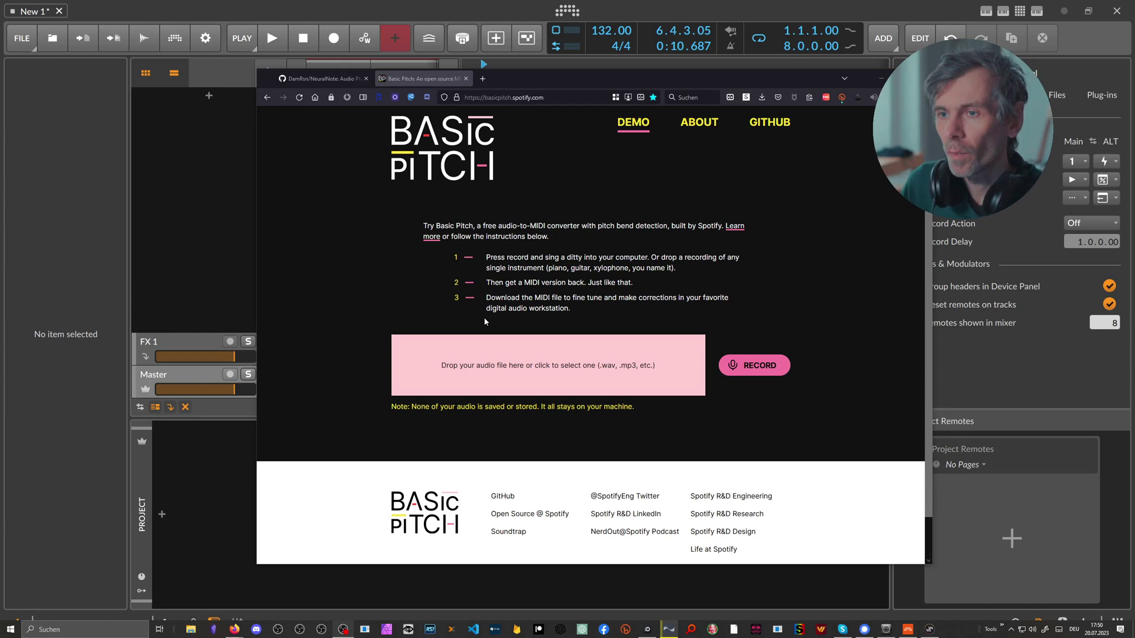
Read through the Install and Usage sections of the DamRsn/NeuralNote README on GitHub.
click(322, 79)
scroll(428, 267, down, 1)
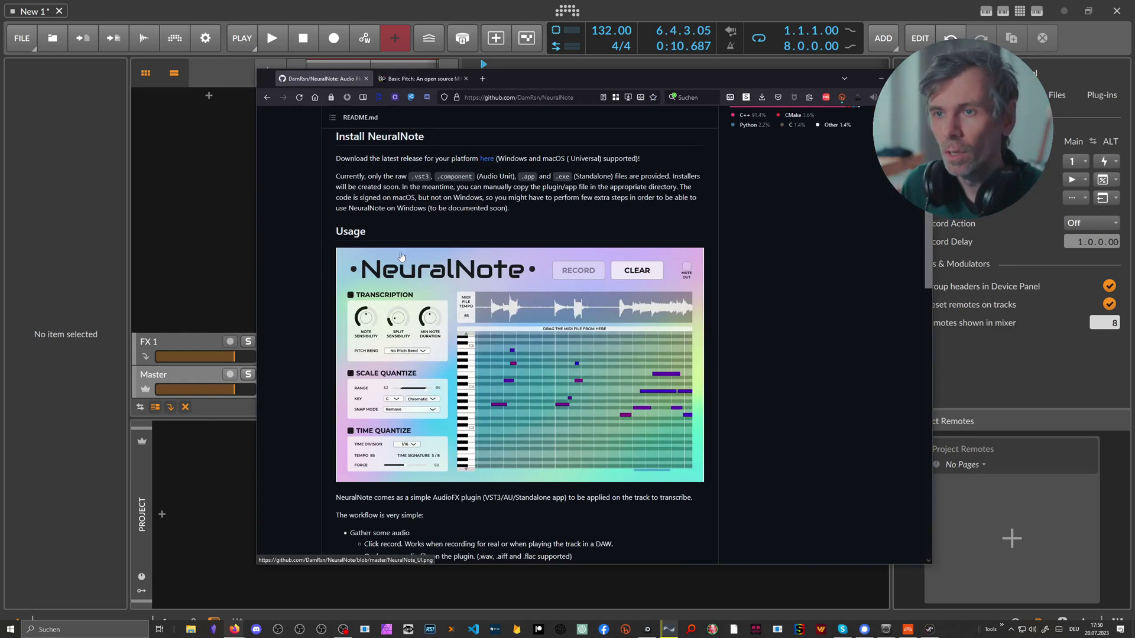
scroll(447, 283, up, 2)
scroll(447, 283, up, 5)
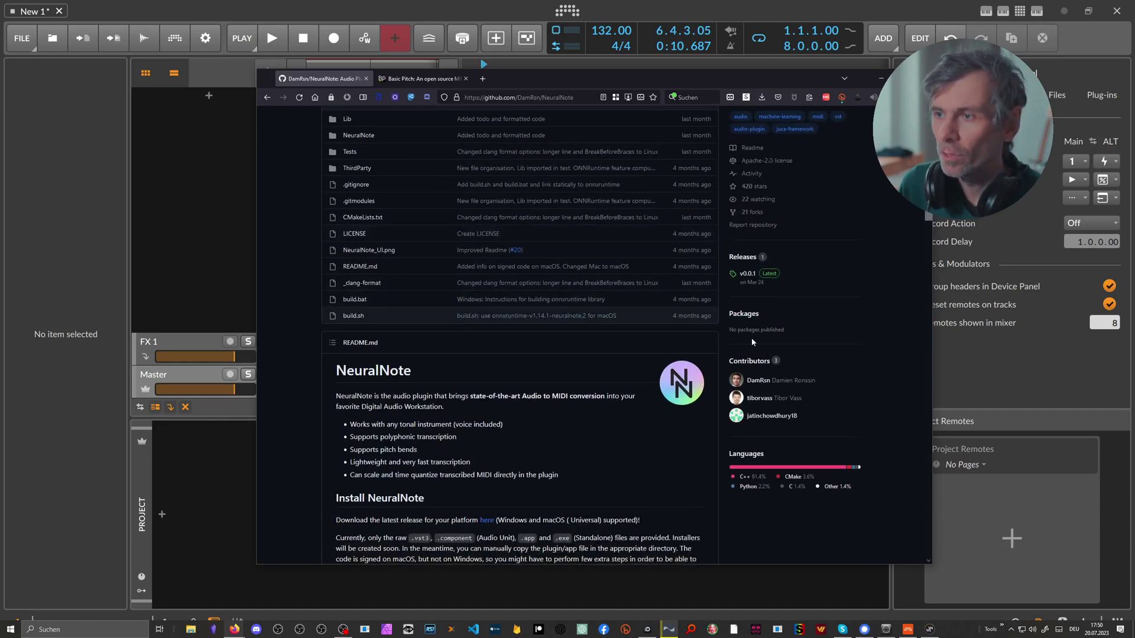
scroll(585, 381, down, 6)
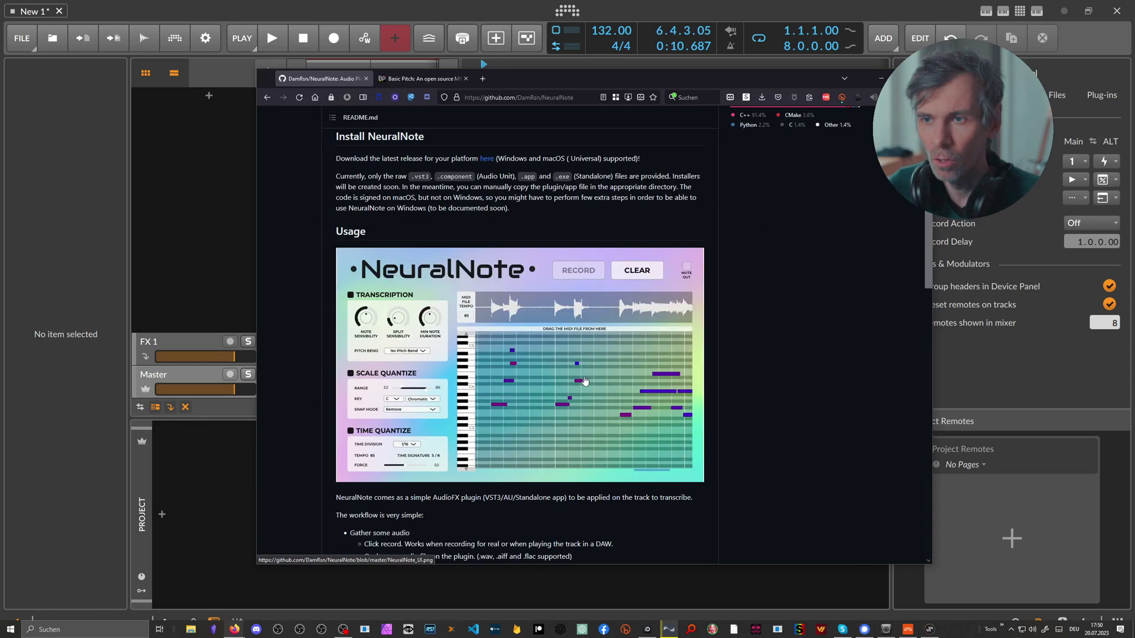
scroll(585, 381, down, 1)
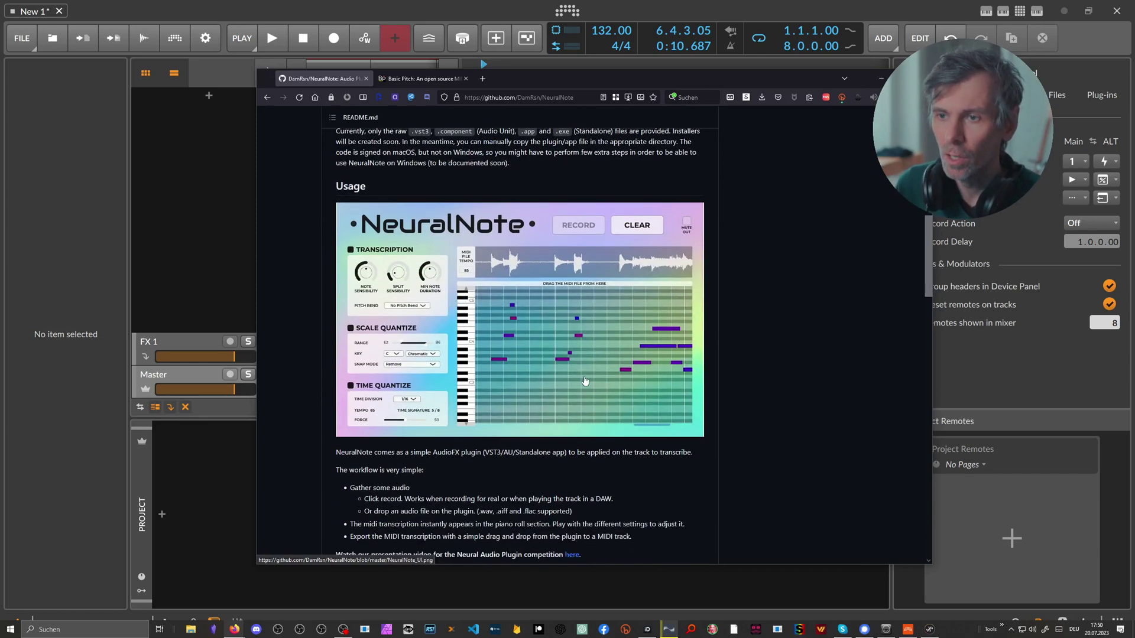
scroll(585, 381, down, 1)
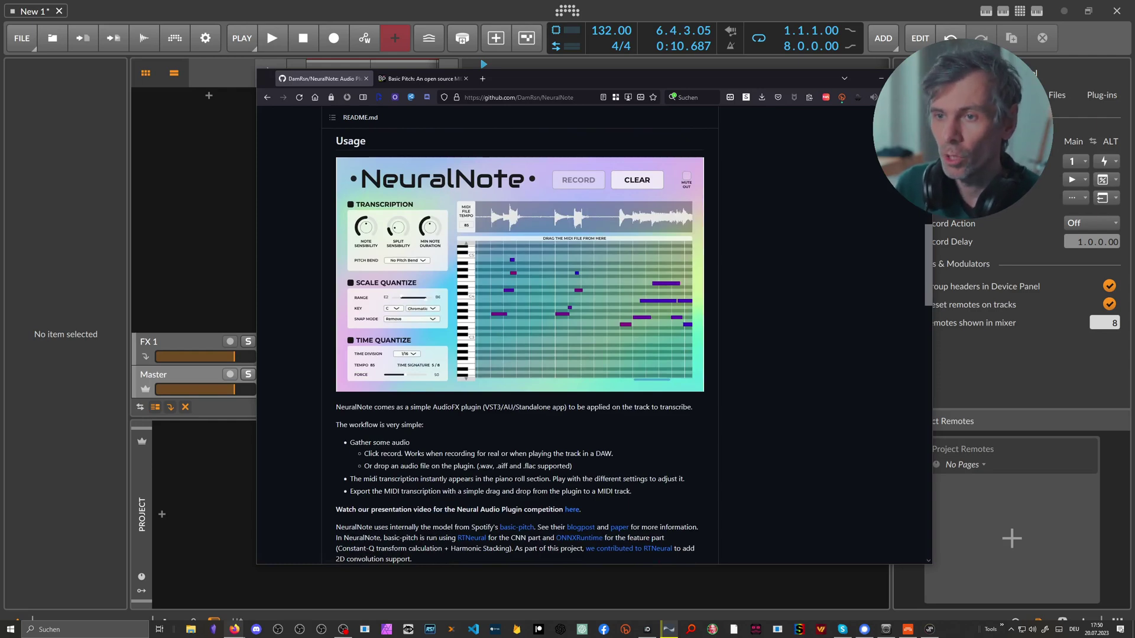
scroll(556, 406, down, 6)
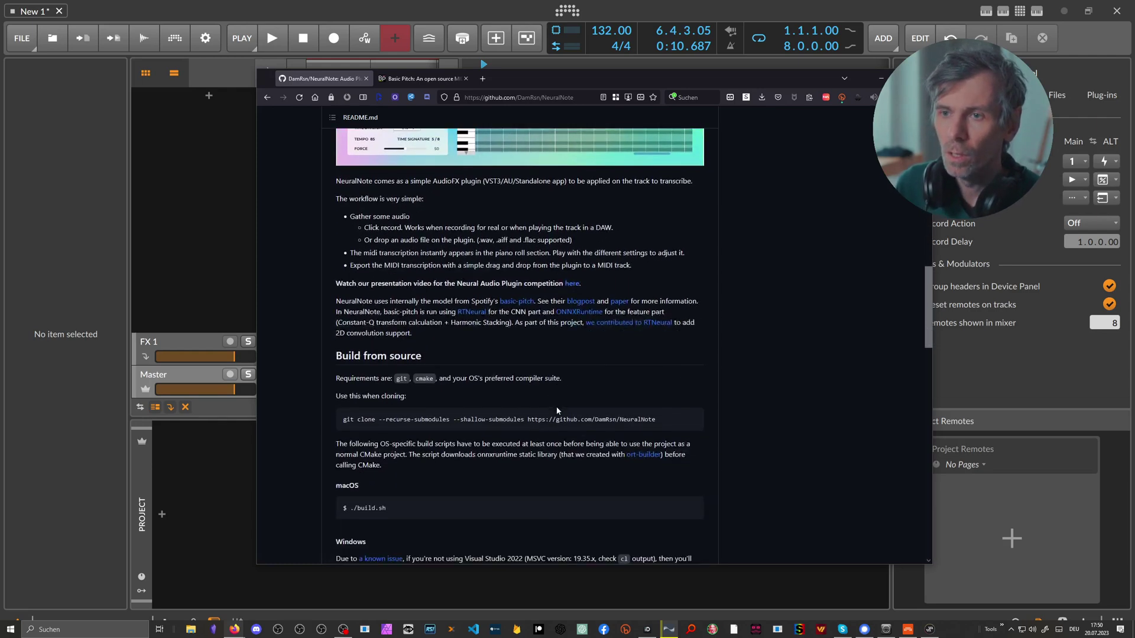
scroll(541, 397, down, 4)
scroll(542, 397, up, 10)
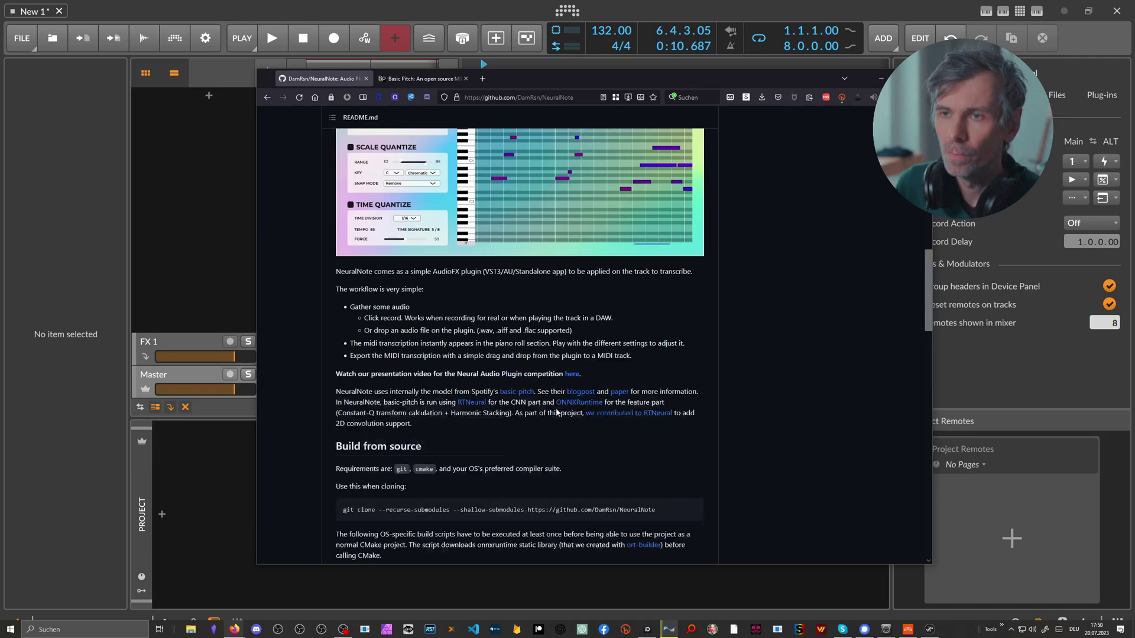
Bring Bitwig forward, then switch to the Sononym sample browser.
click(232, 198)
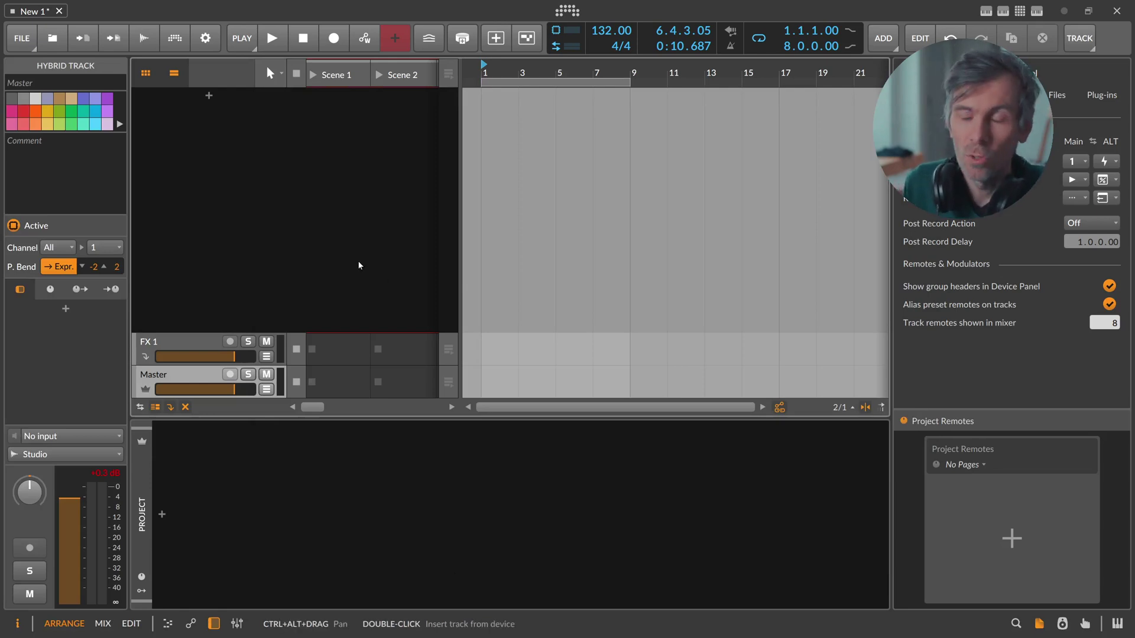
key(alt+Tab)
key(alt+Tab)
key(Tab)
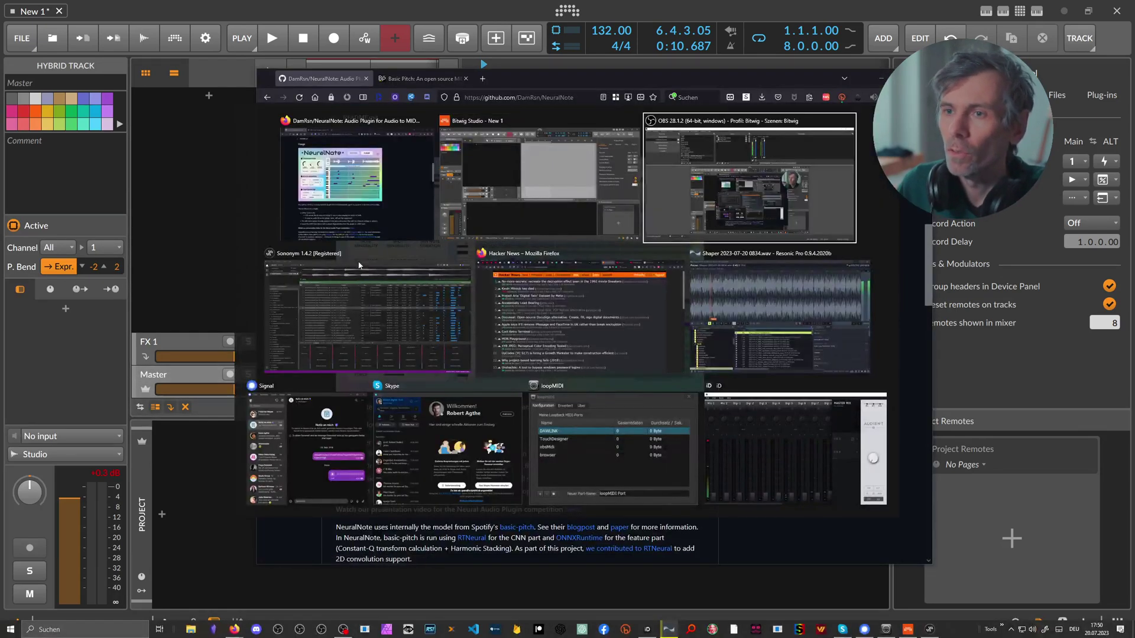
click(359, 266)
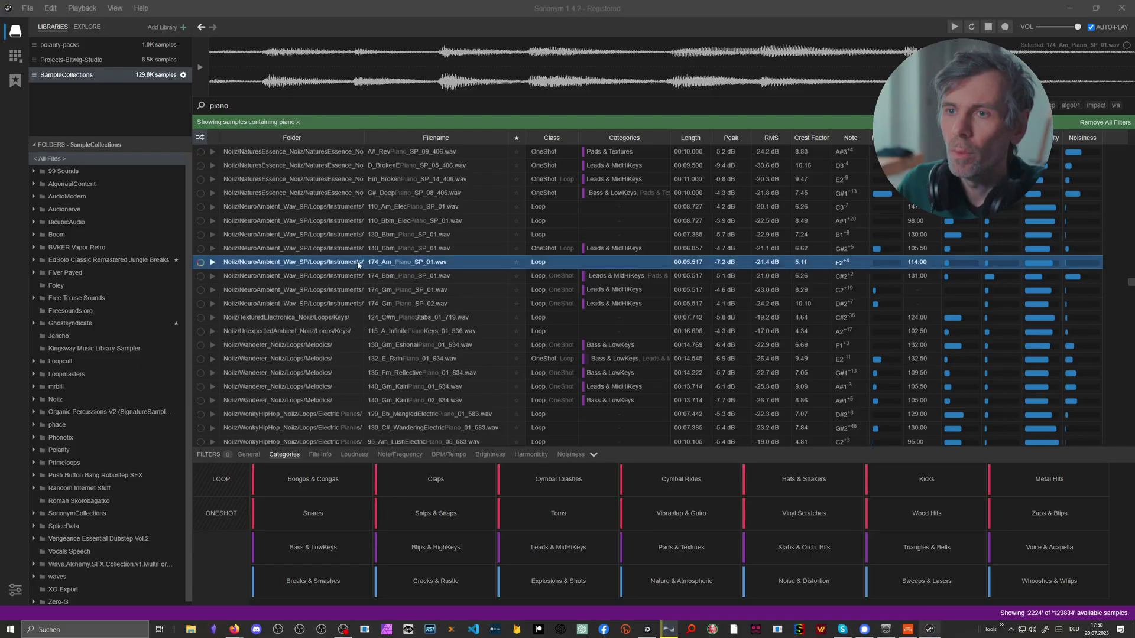
Preview 174_Bbm_Piano_SP_01 and 174_Gm_Piano_SP_01, then drag the Gm loop out of the list.
click(417, 277)
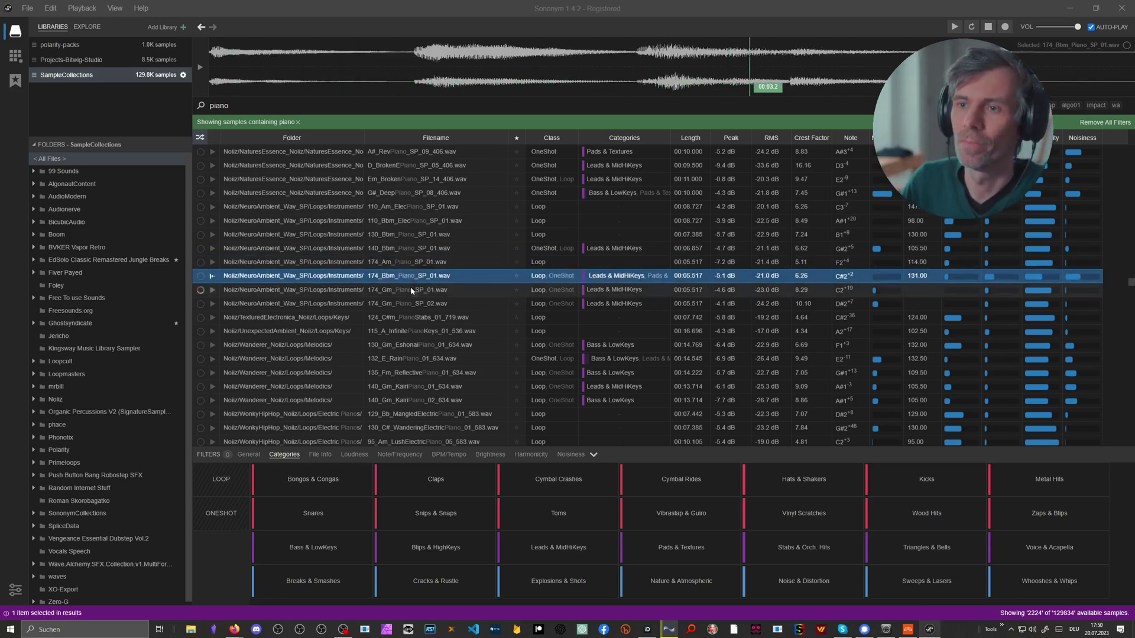
click(412, 290)
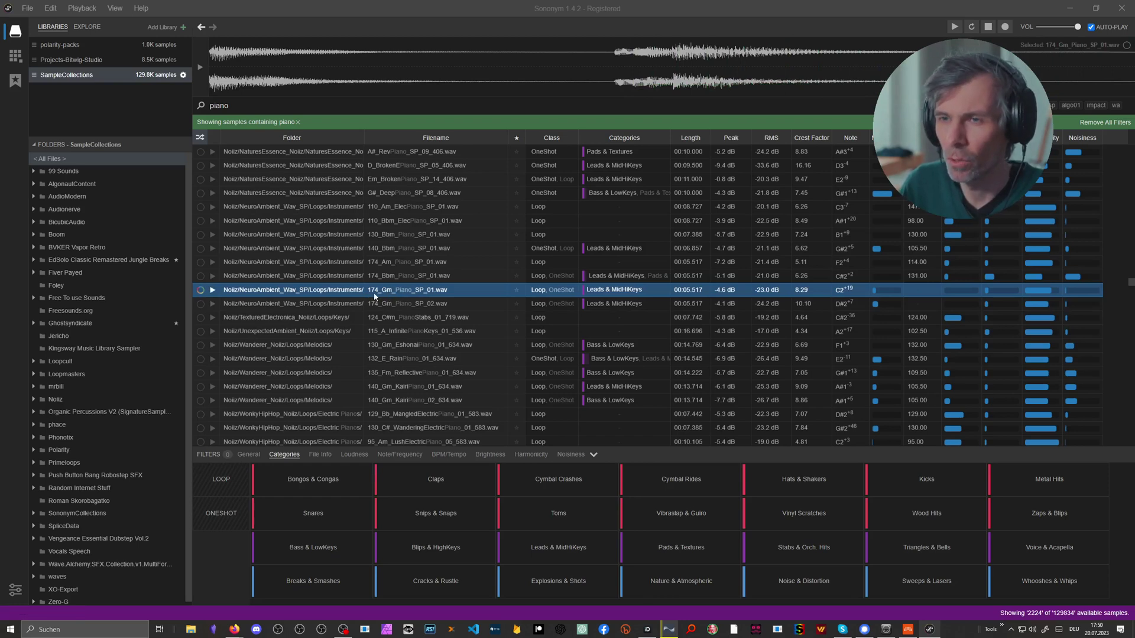
drag(374, 295, 486, 101)
Drop the Gm piano loop at bar 1, loop bars 1–4, and audition it.
key(alt+Tab)
click(496, 66)
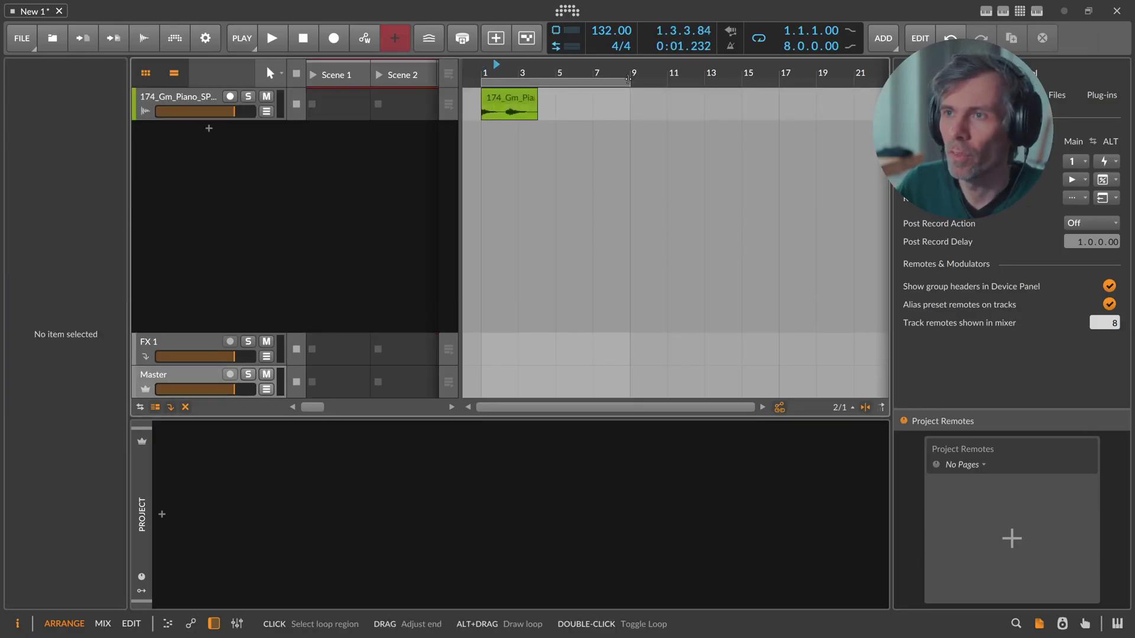
drag(628, 78, 560, 79)
drag(484, 69, 490, 115)
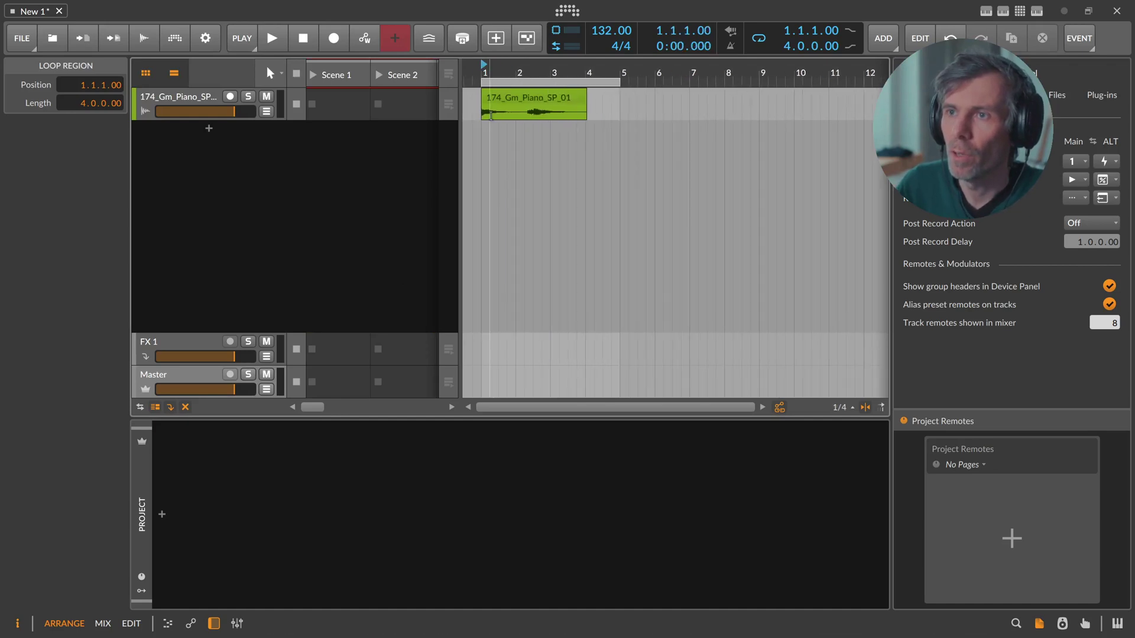
key(space)
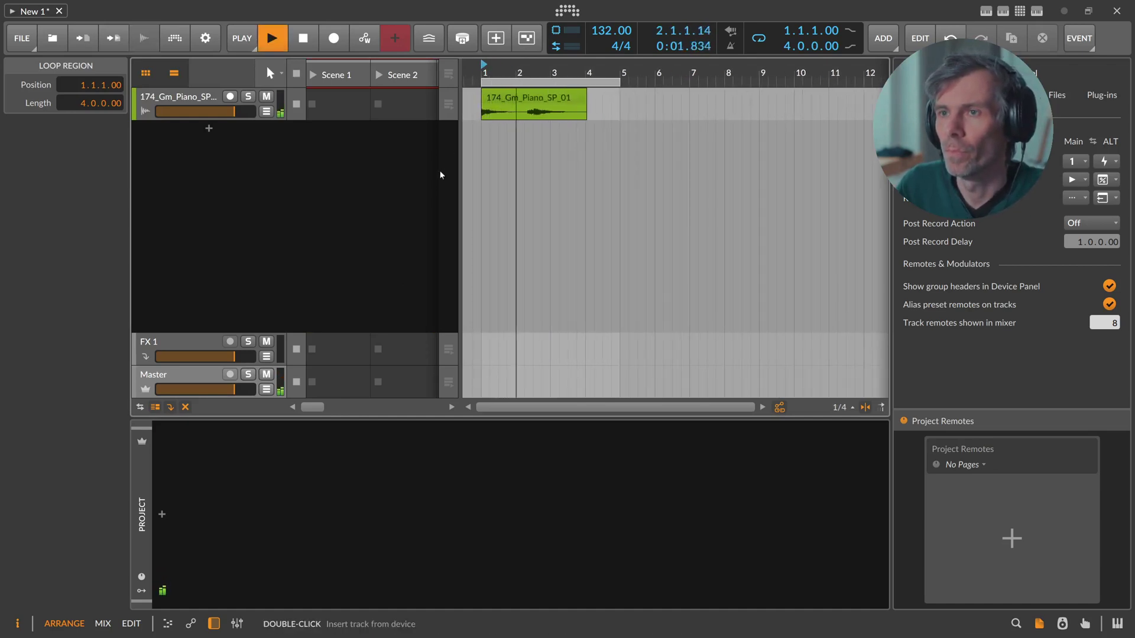
key(space)
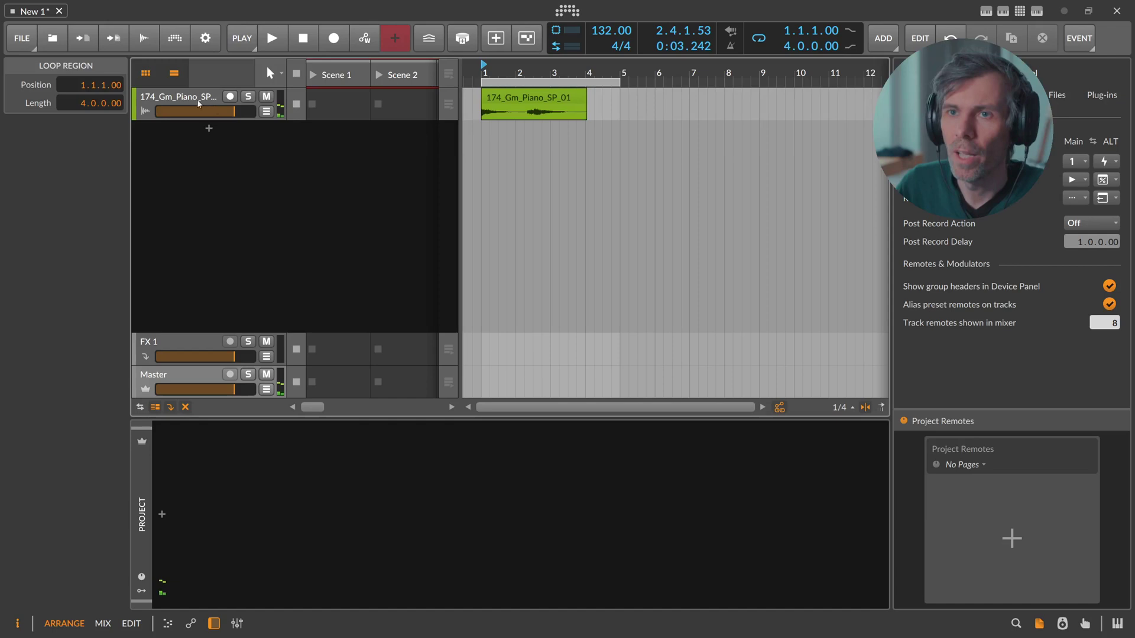
Add the NeuralNote plugin to the piano track's device chain via a 'neural' search.
click(198, 104)
click(184, 514)
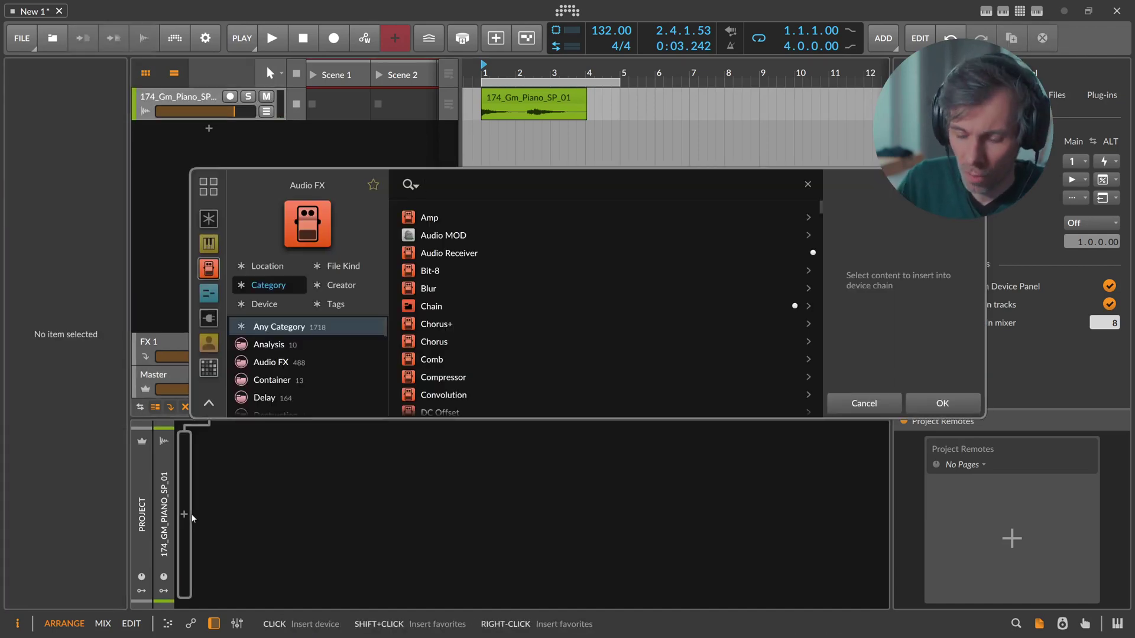
text(neural)
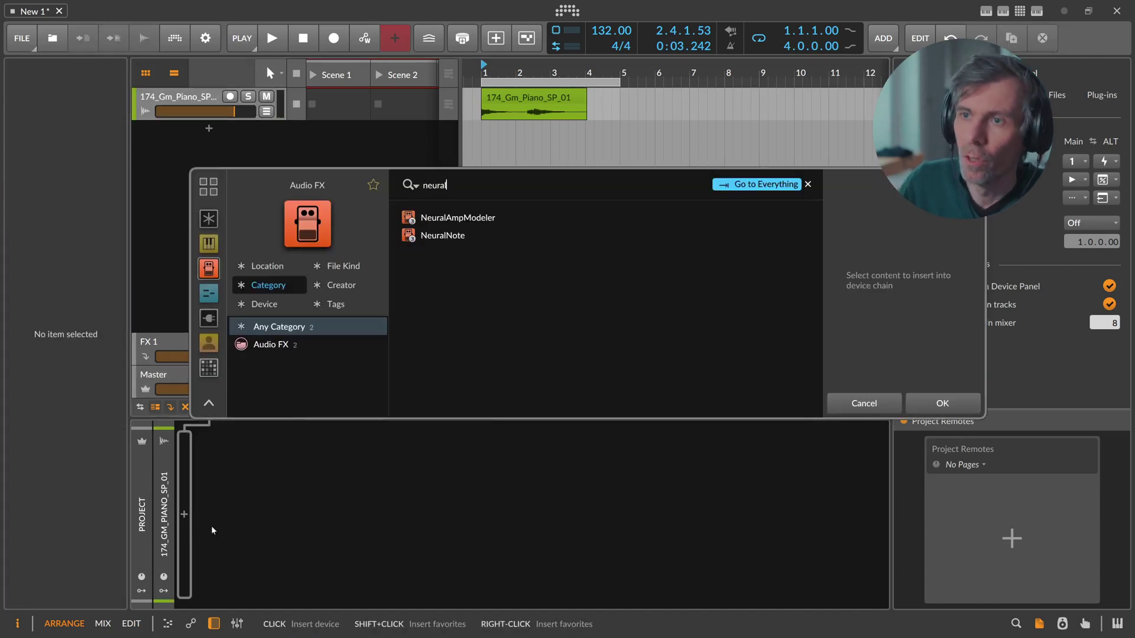
double_click(455, 236)
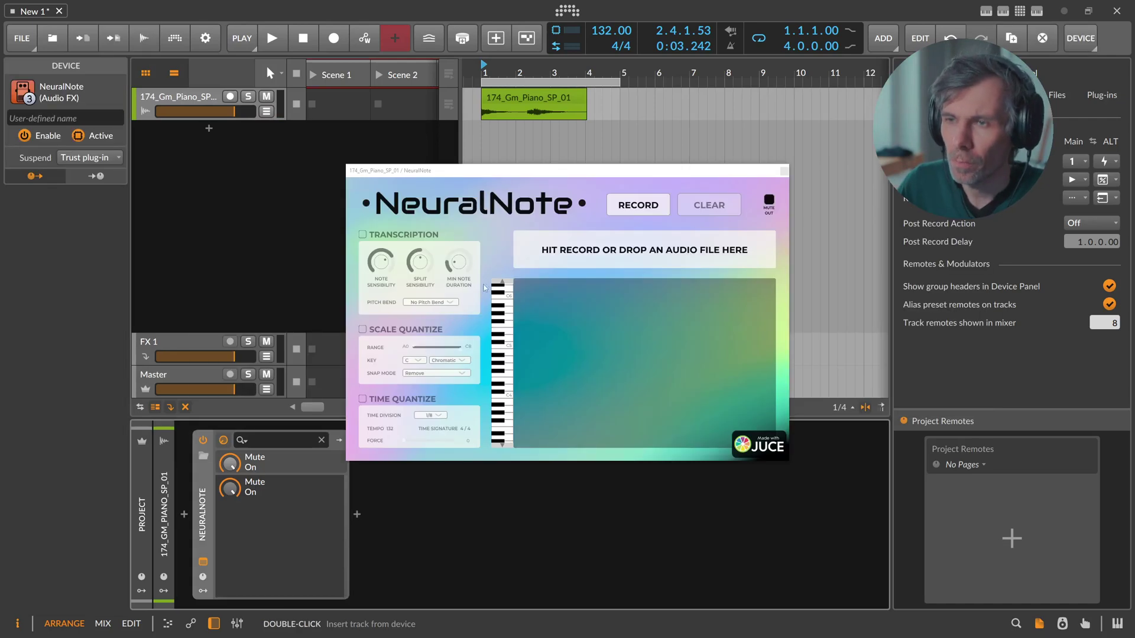
mouse_move(486, 173)
mouse_down()
mouse_move(462, 180)
mouse_move(484, 177)
mouse_up()
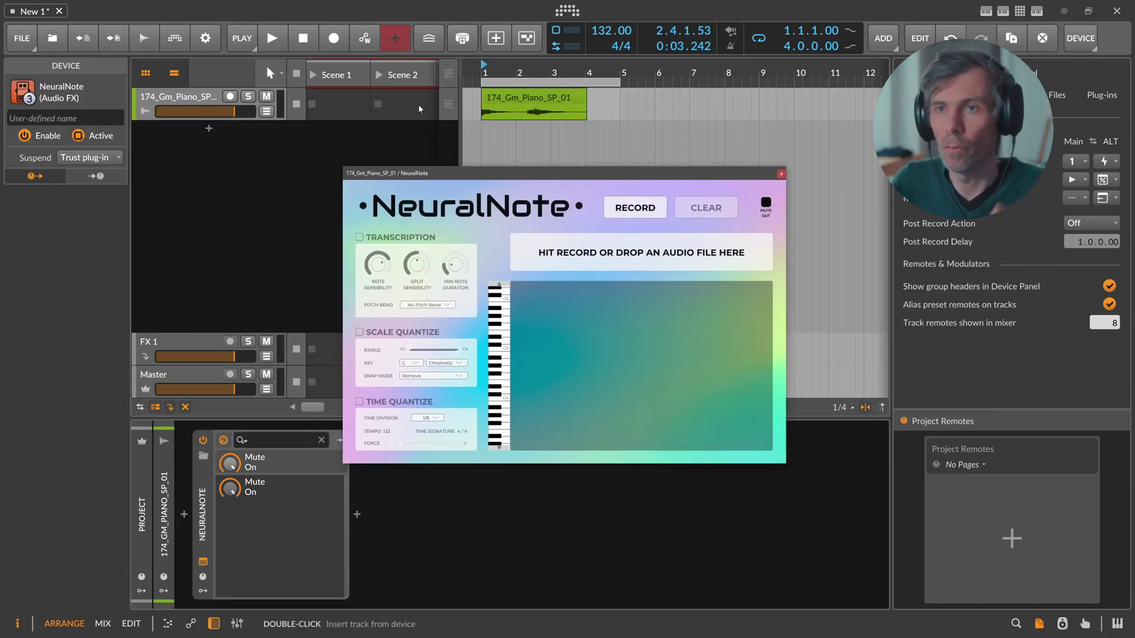
Play the piano clip and unmute NeuralNote's output.
click(270, 39)
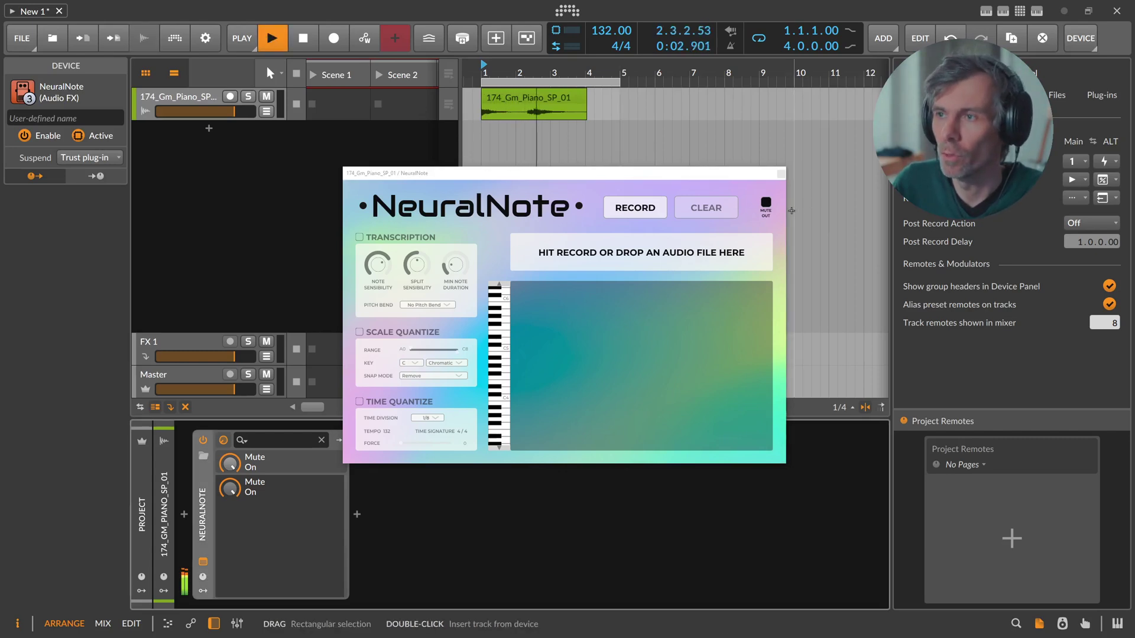
click(766, 207)
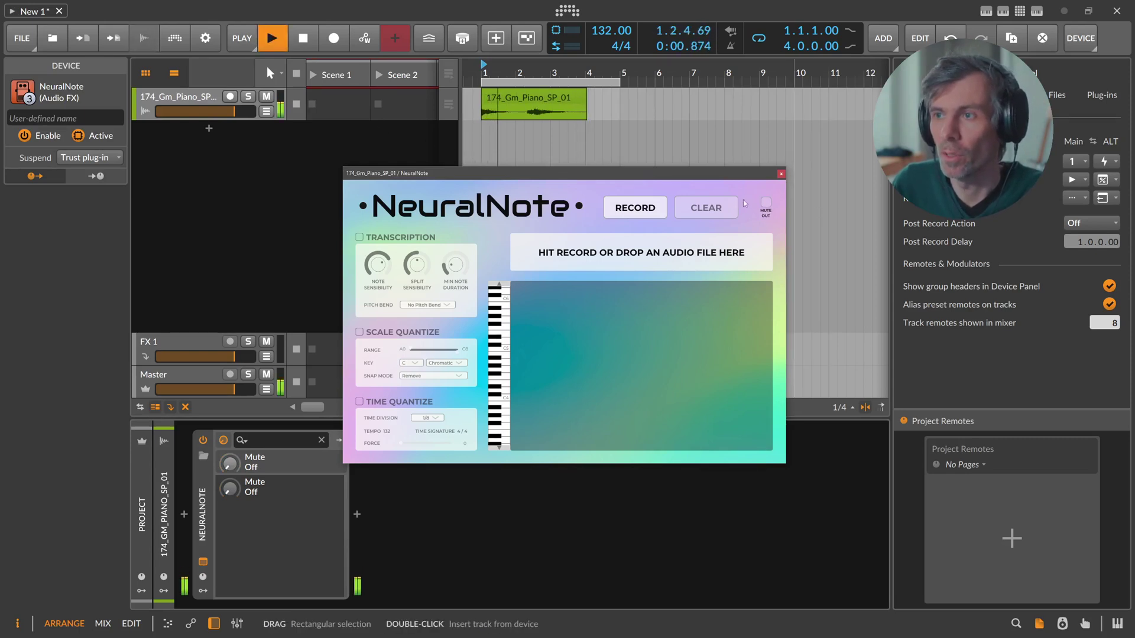
click(368, 146)
key(space)
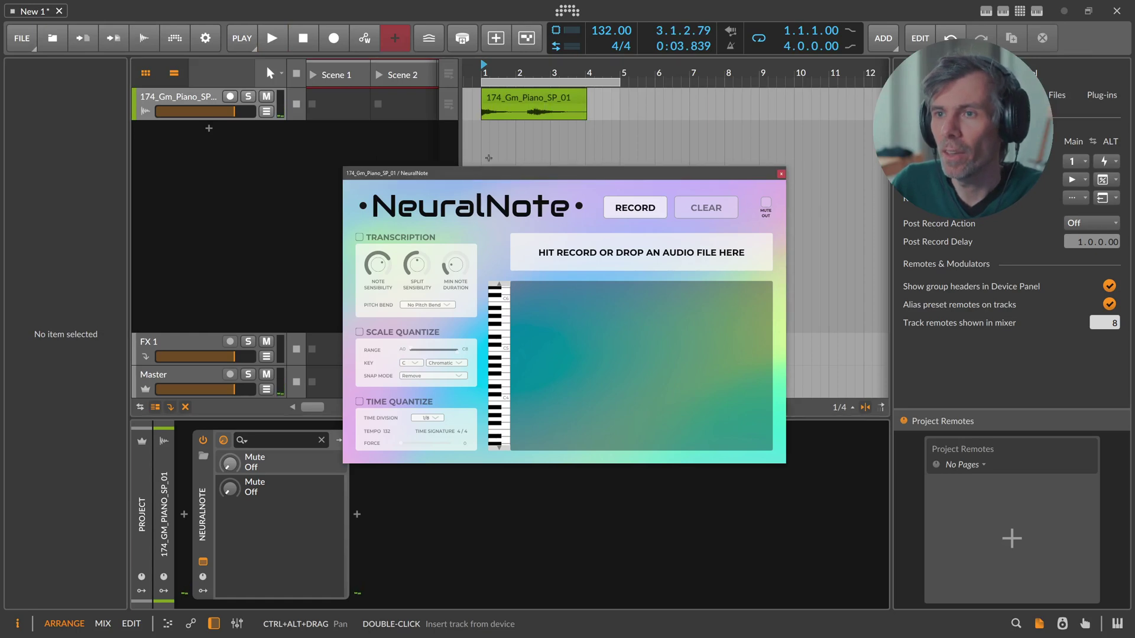
Record the playing piano clip into NeuralNote and stop to transcribe it to MIDI.
click(625, 220)
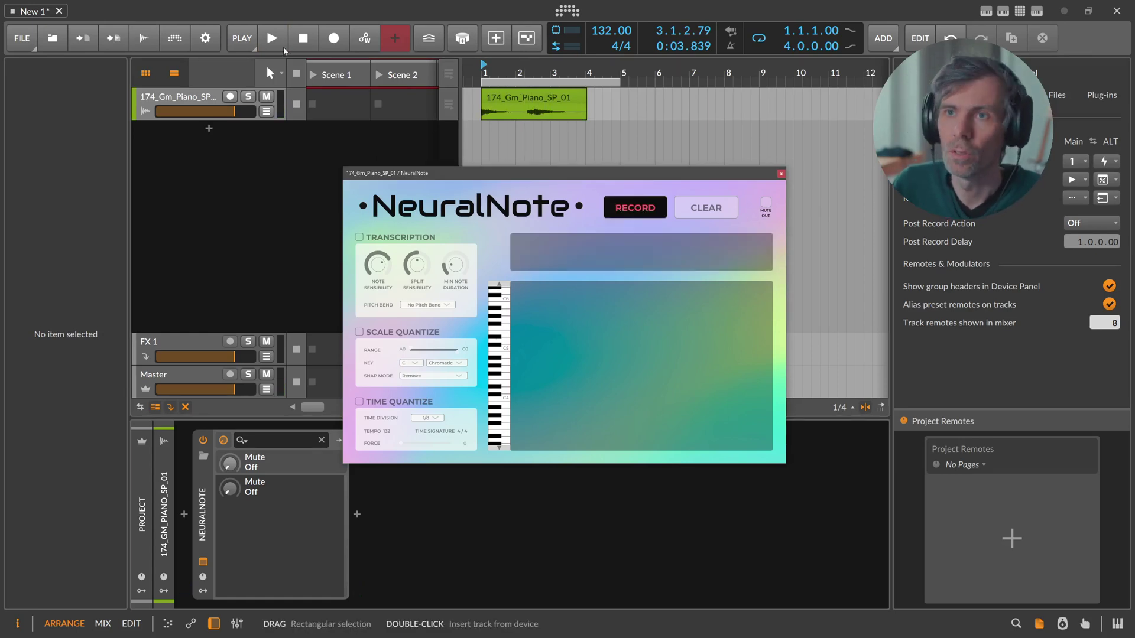
click(285, 48)
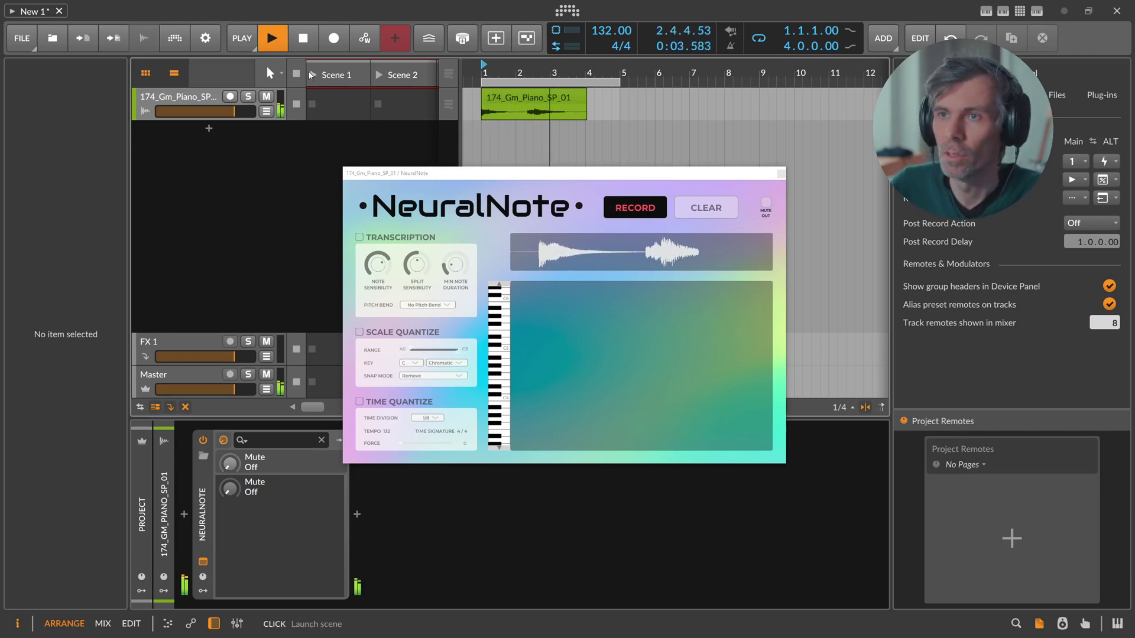
click(635, 208)
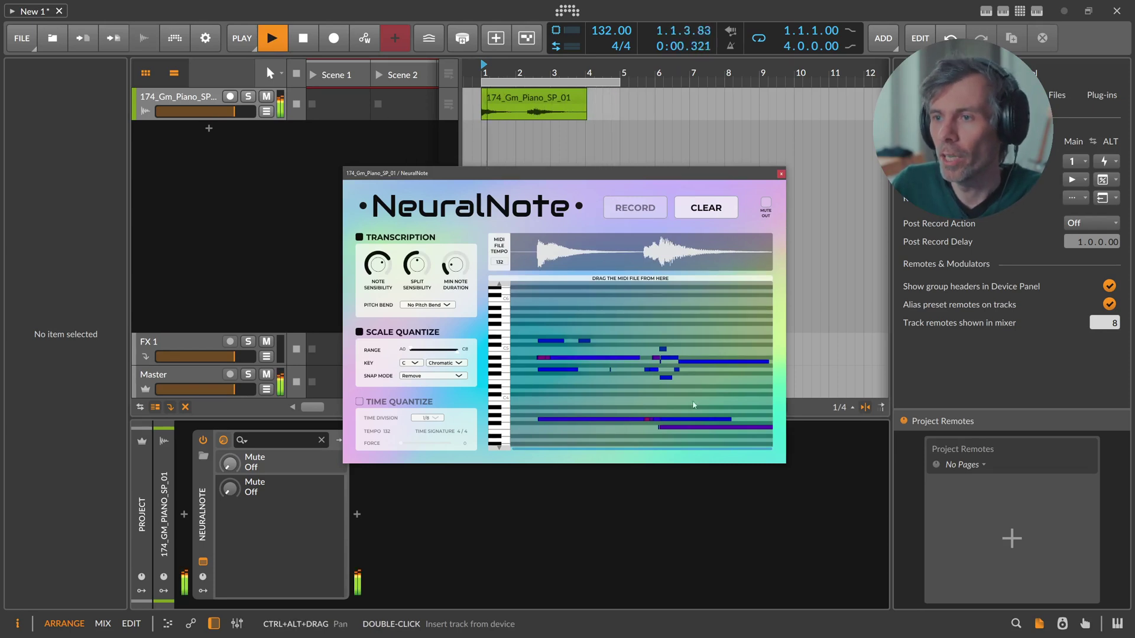
Stop playback and raise NeuralNote's Note Sensibility so more notes are detected.
click(241, 49)
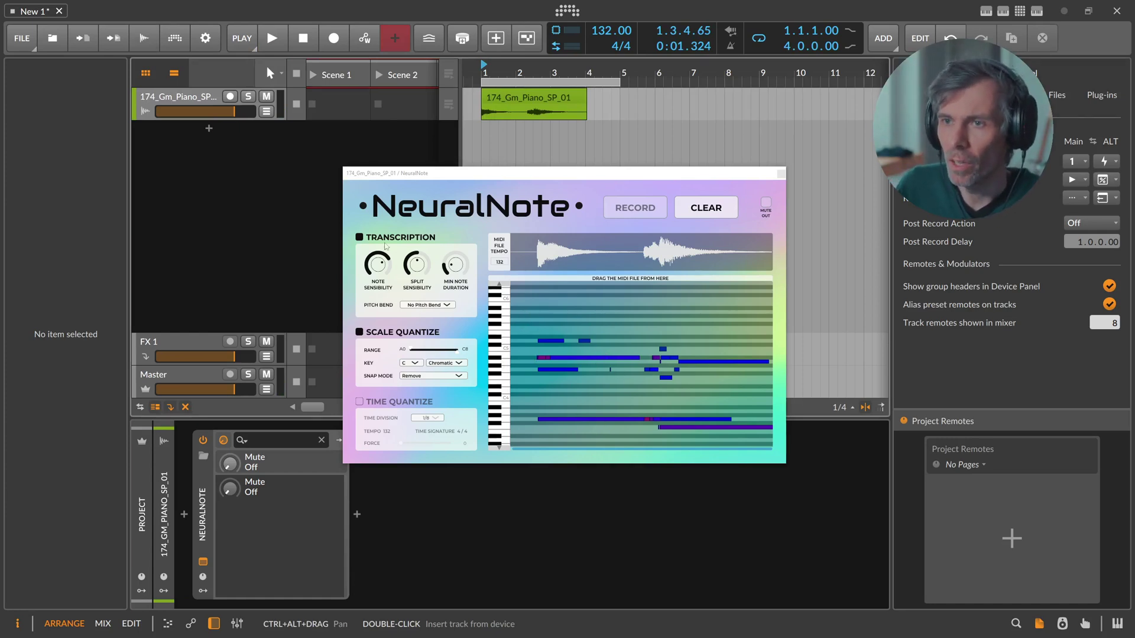
mouse_move(382, 275)
mouse_move(381, 275)
mouse_down()
mouse_move(406, 268)
mouse_move(395, 277)
mouse_move(392, 267)
mouse_up()
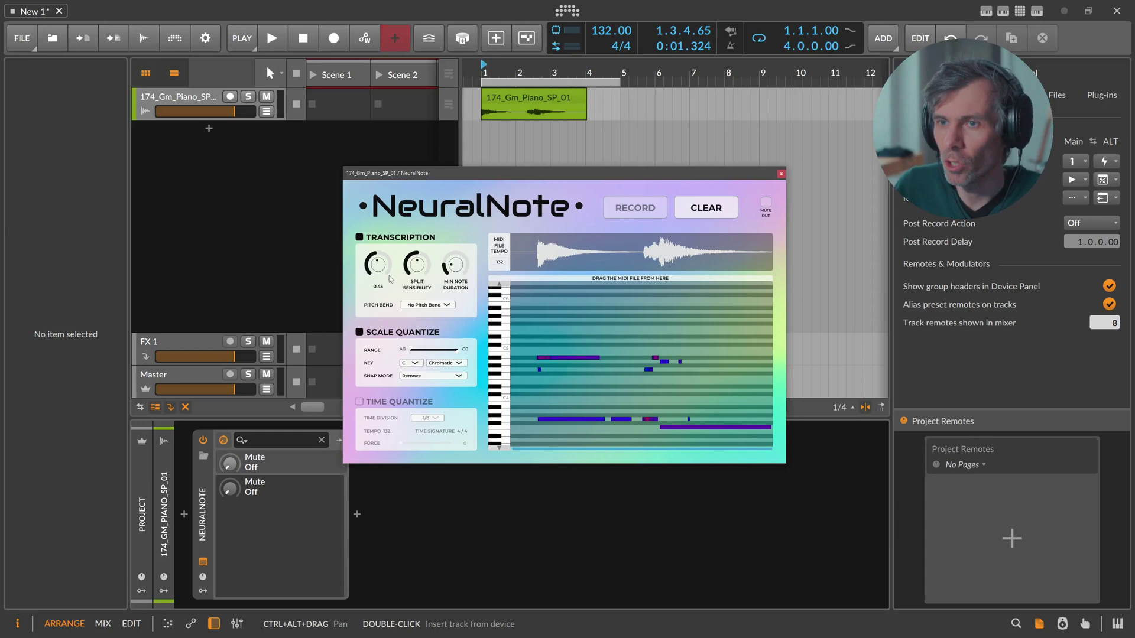
mouse_move(421, 269)
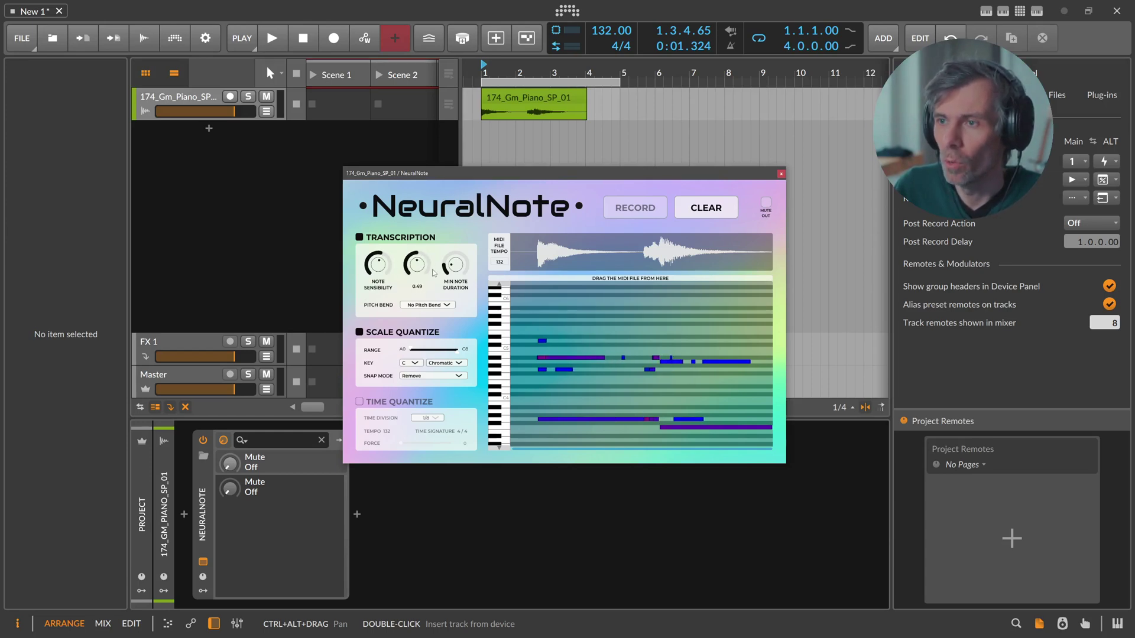
drag(381, 266, 384, 279)
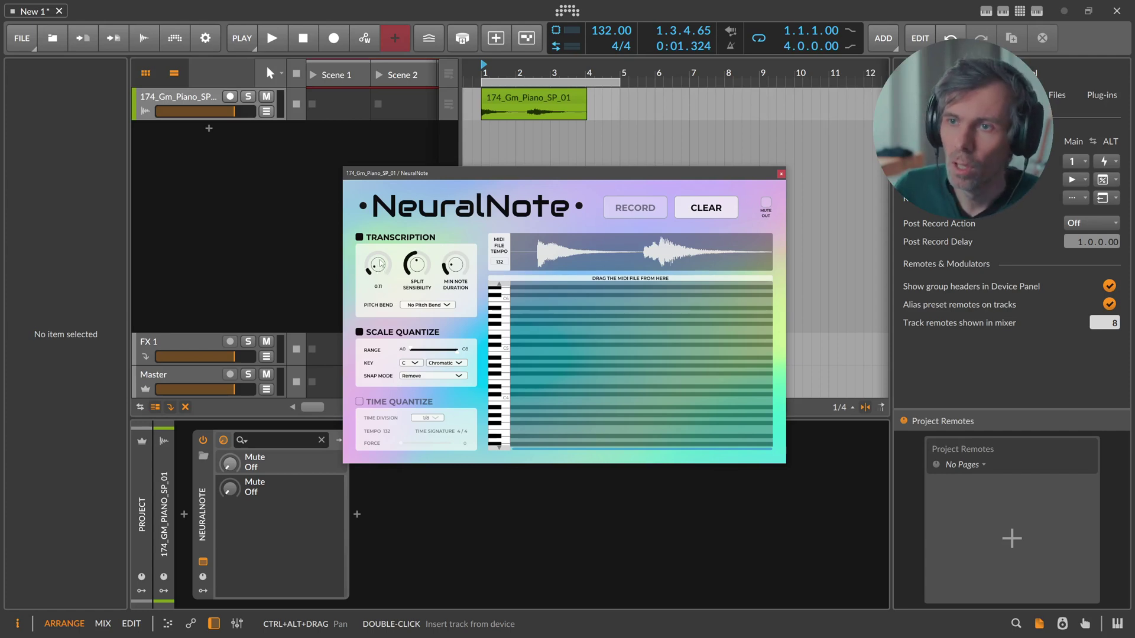
drag(379, 264, 434, 268)
mouse_move(423, 270)
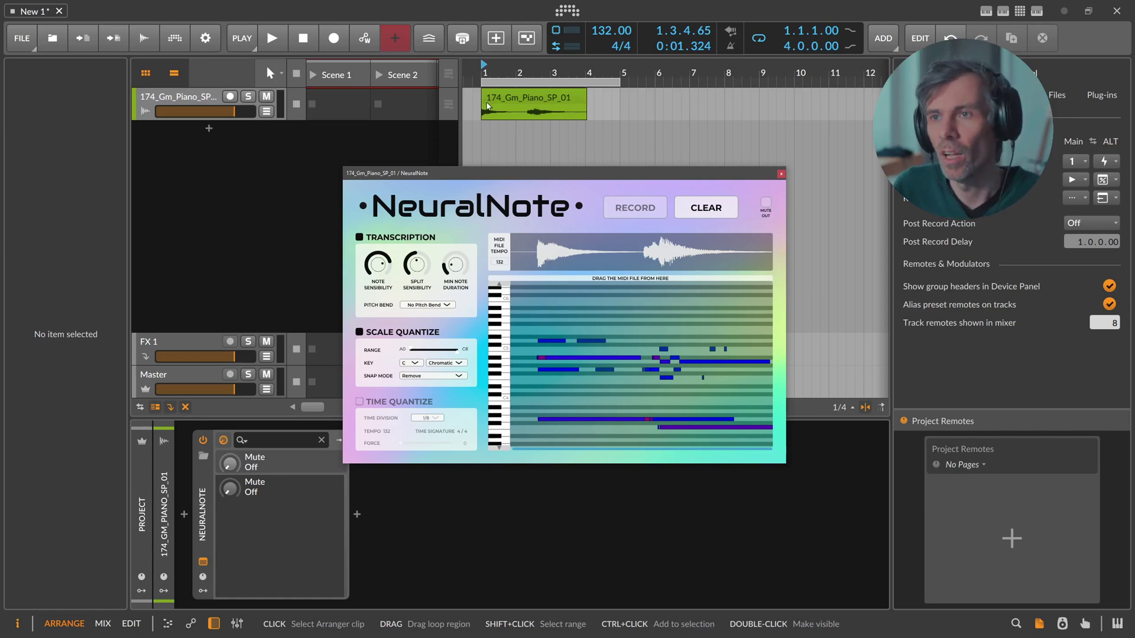
Replay the sample while trying higher, then lower Split Sensibility to remove extra split notes.
key(space)
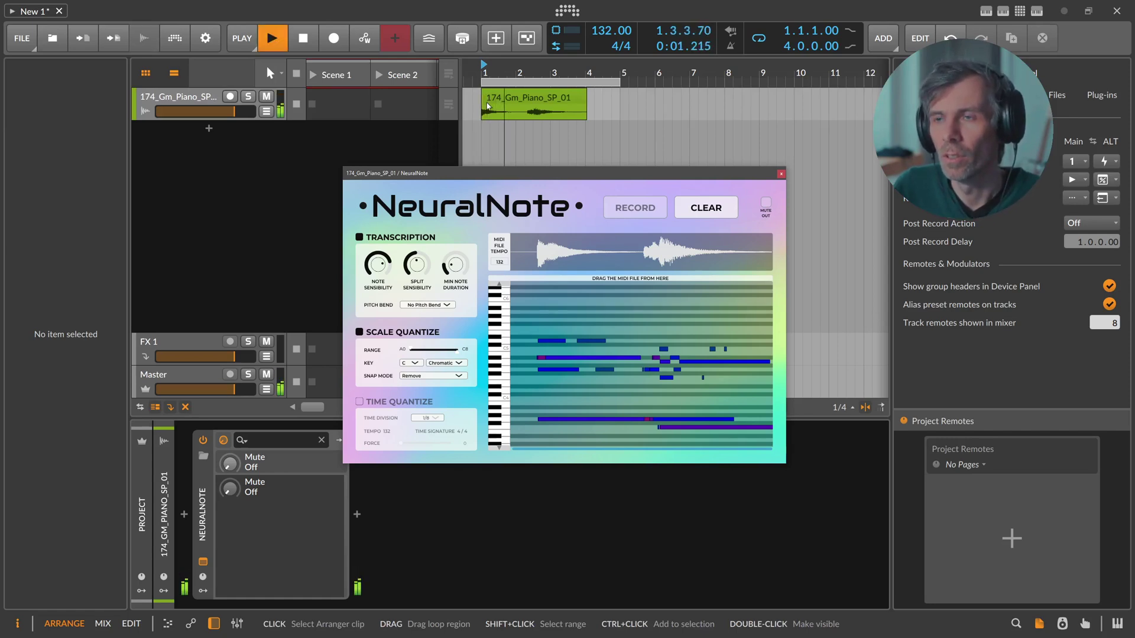
key(space)
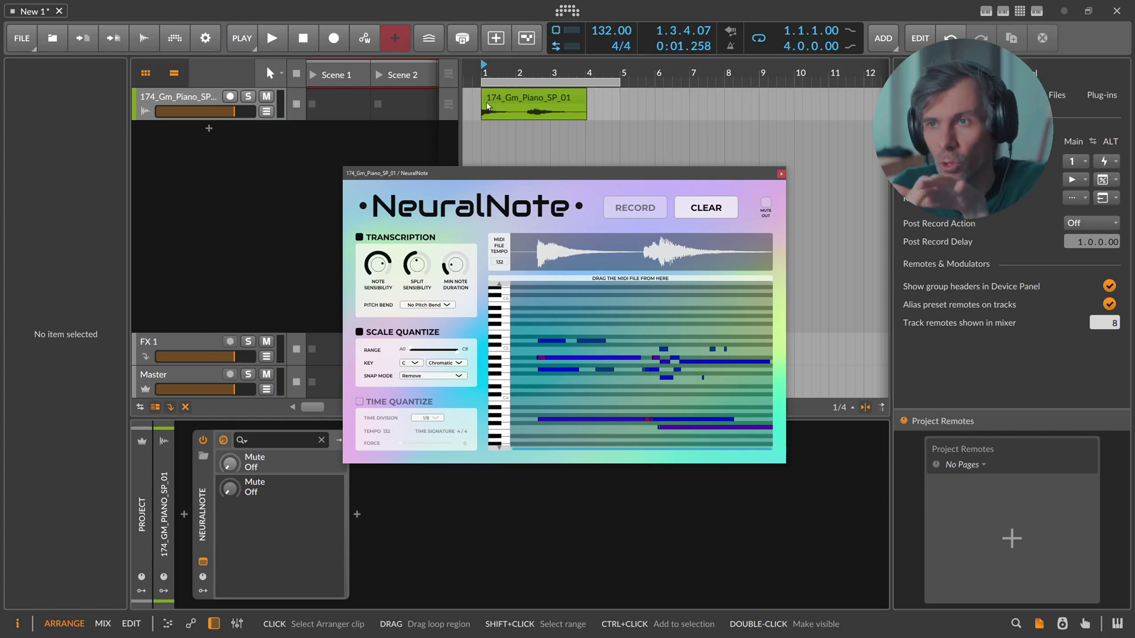
key(space)
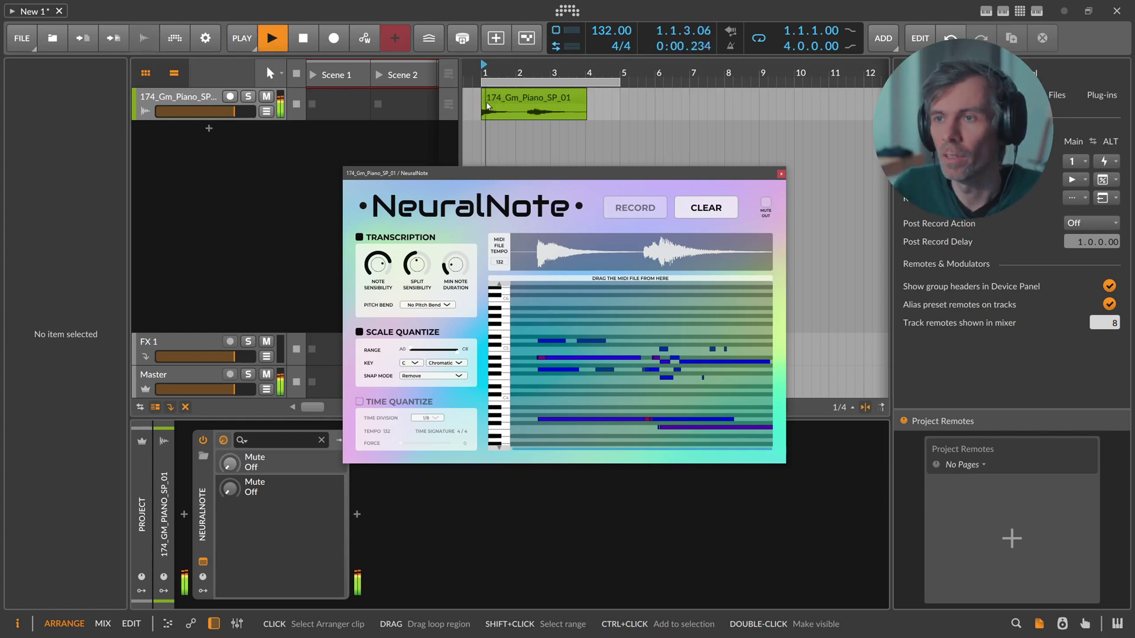
key(space)
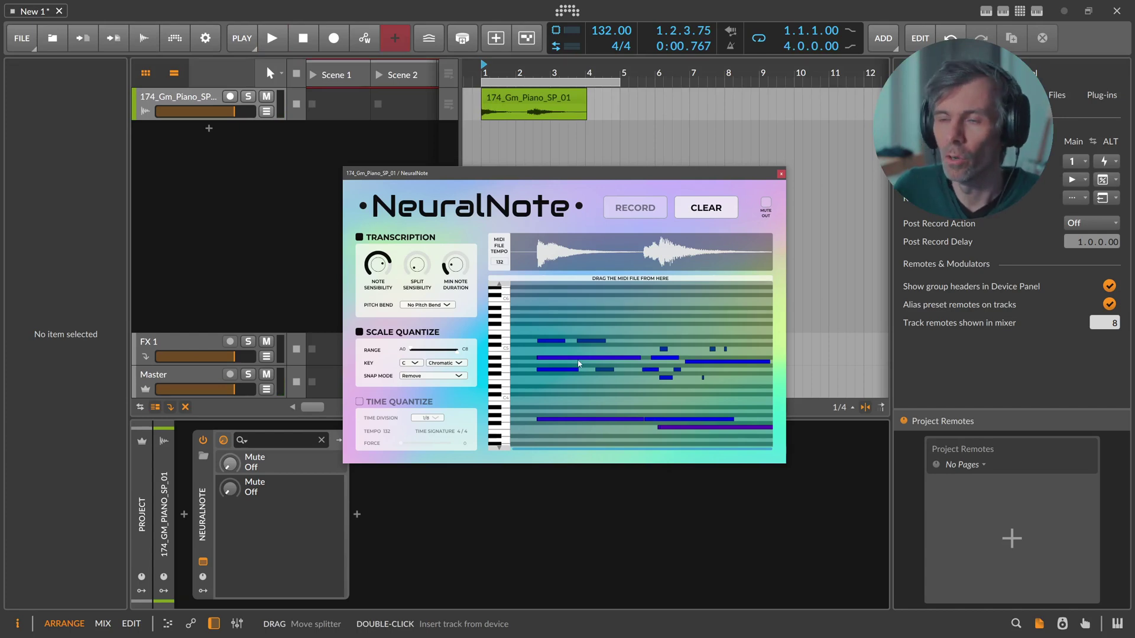
drag(418, 266, 430, 229)
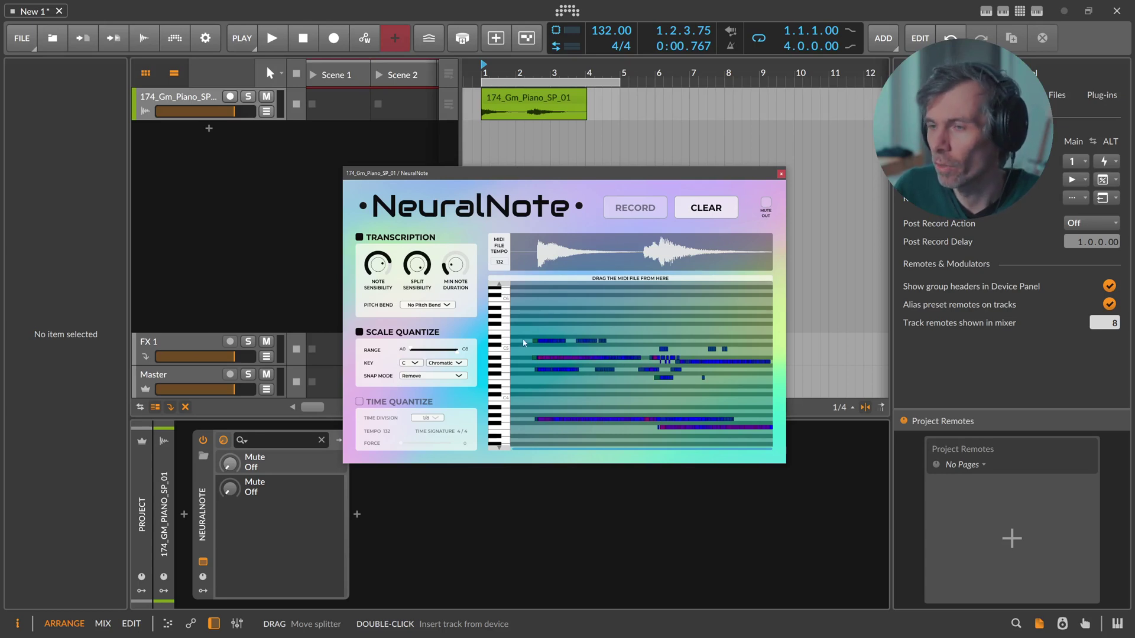
drag(417, 265, 421, 379)
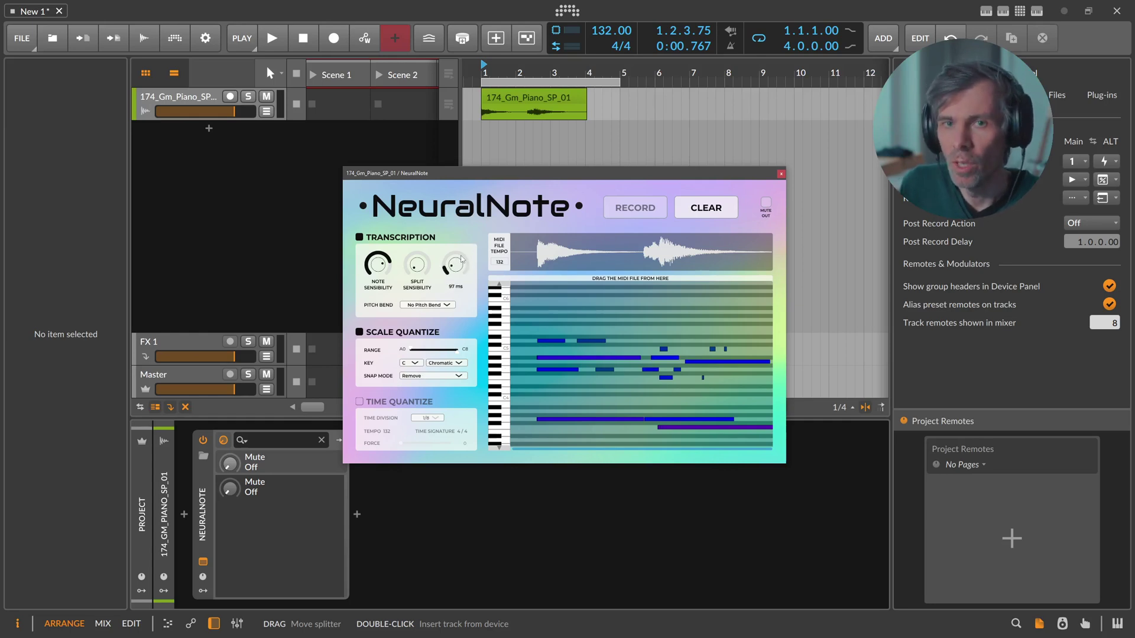
Raise Min Note Duration to about 500 ms to drop short notes.
drag(453, 261, 462, 270)
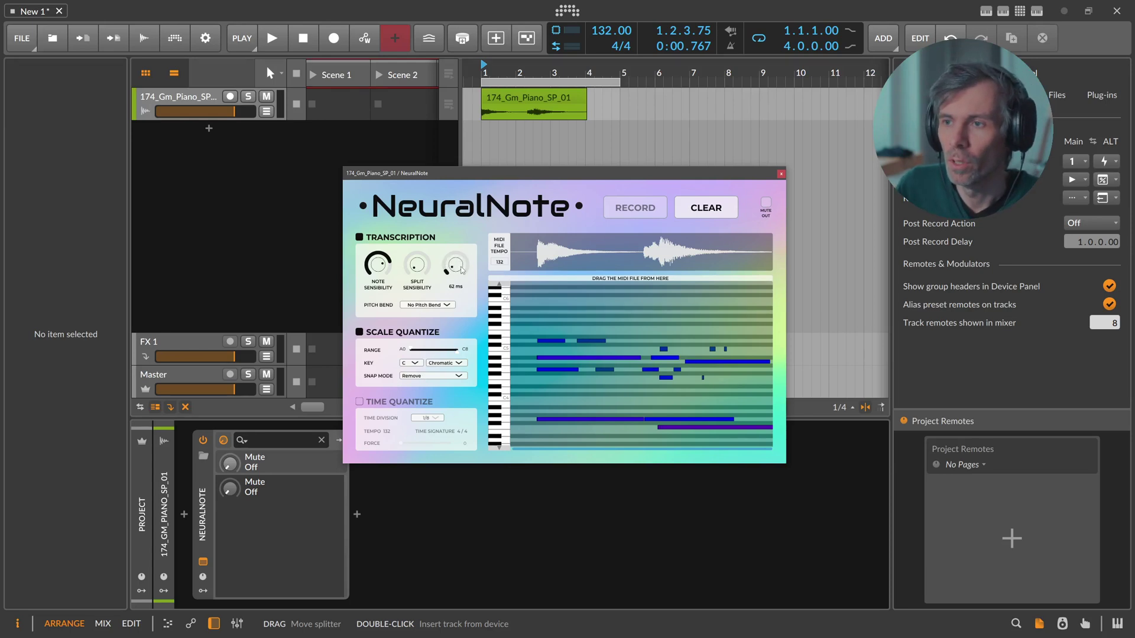
drag(489, 189, 461, 339)
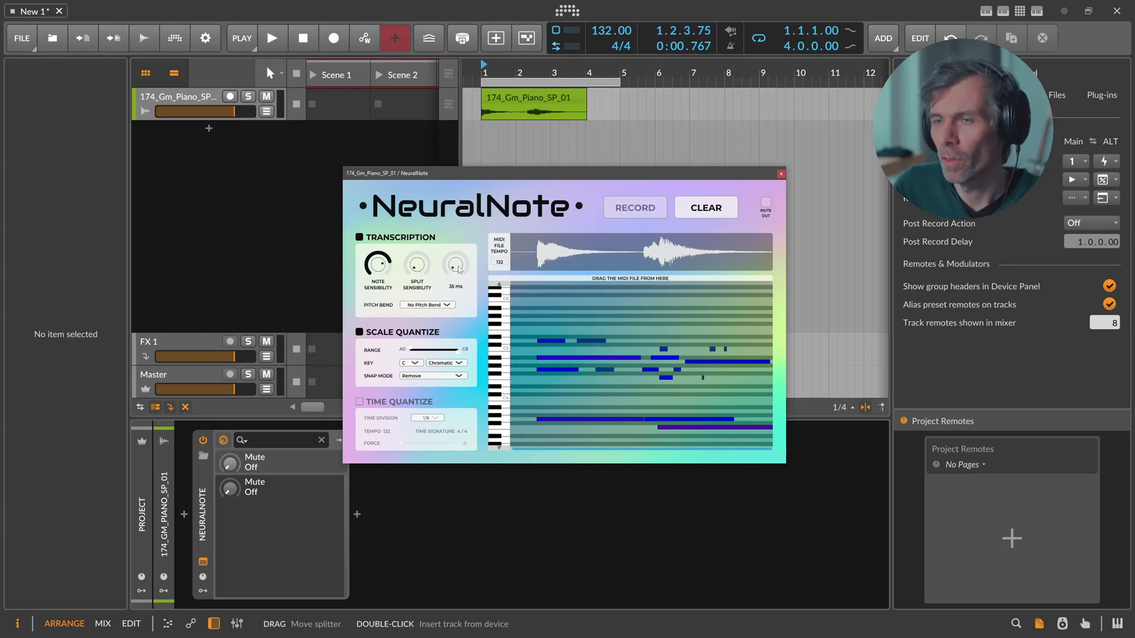
drag(459, 269, 495, 175)
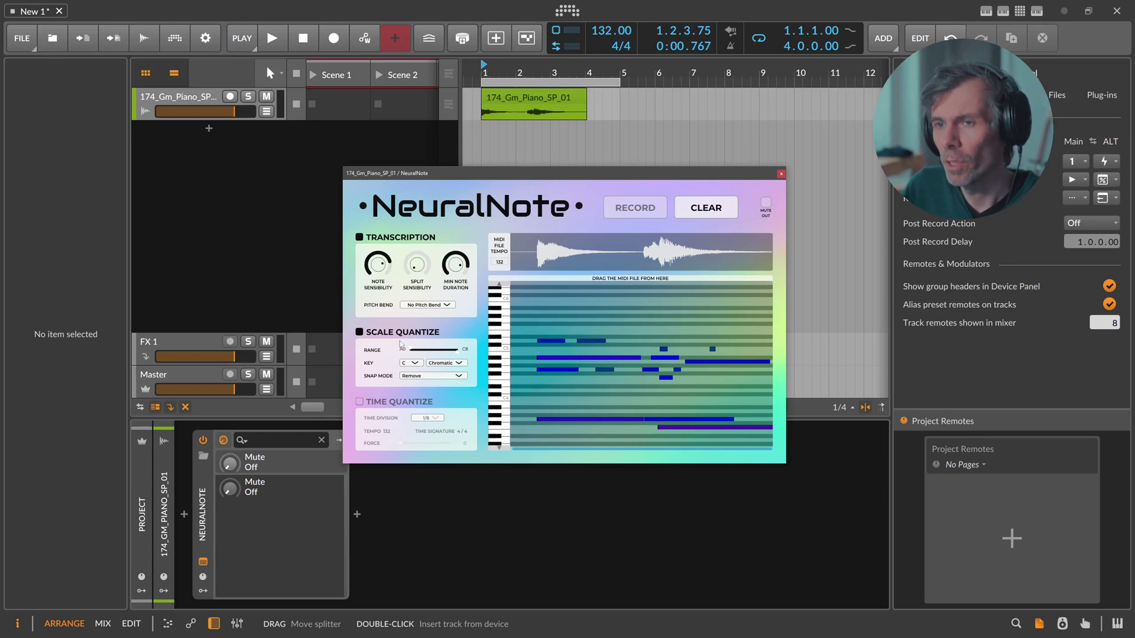
Raise the low handle of NeuralNote's Scale Quantize Range, giving a C3–C8 range.
scroll(508, 354, down, 3)
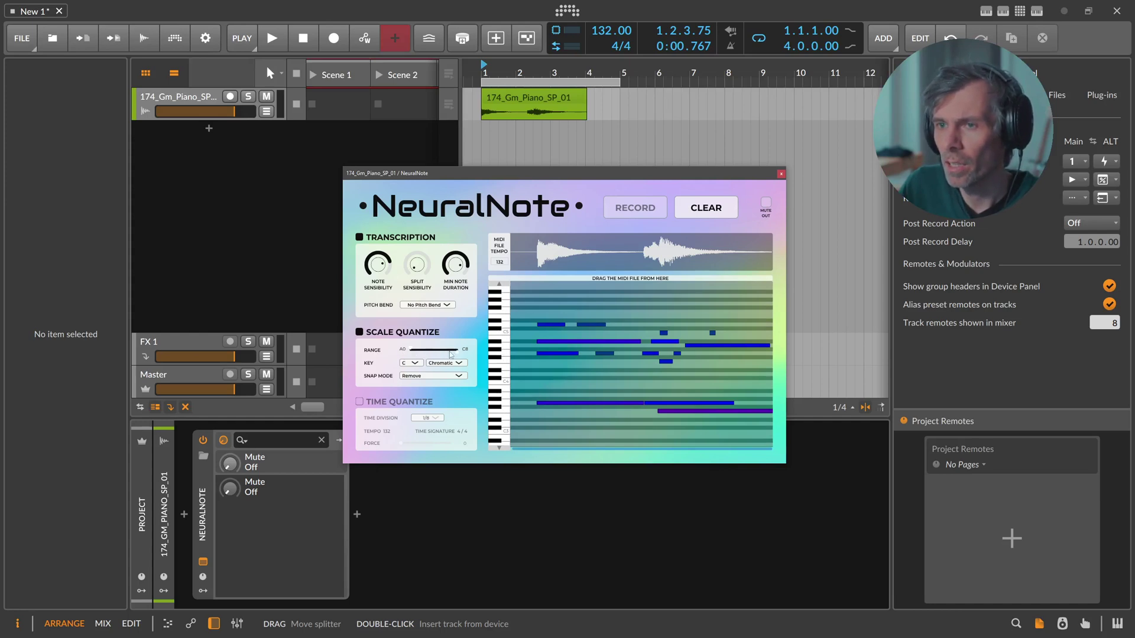
mouse_move(412, 350)
mouse_down()
mouse_move(441, 350)
mouse_move(408, 353)
mouse_up()
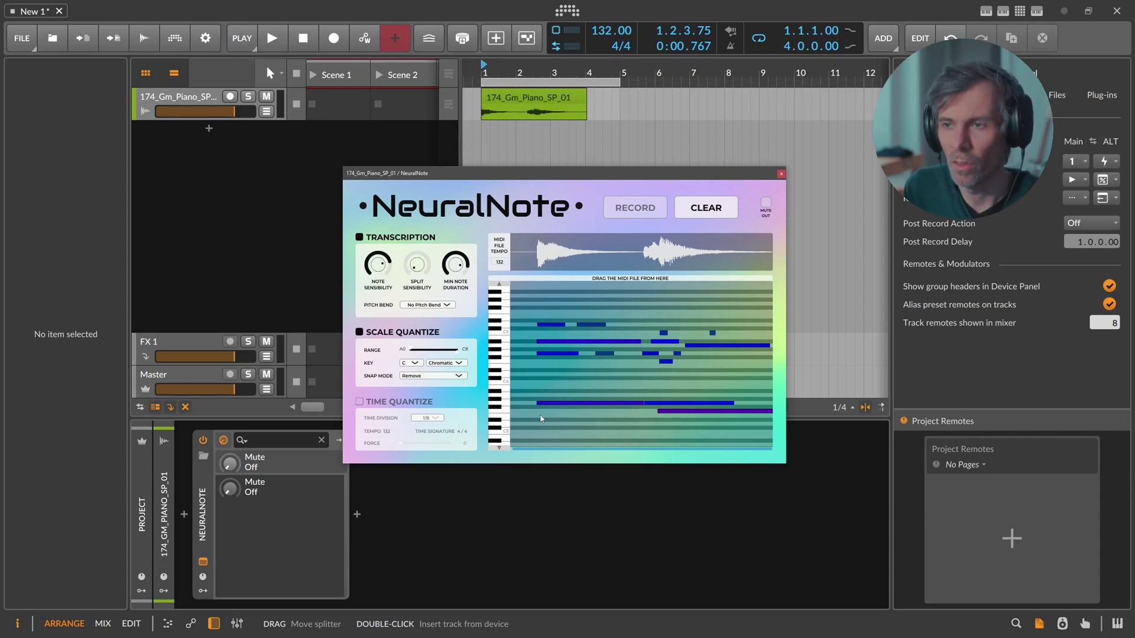
drag(411, 349, 426, 350)
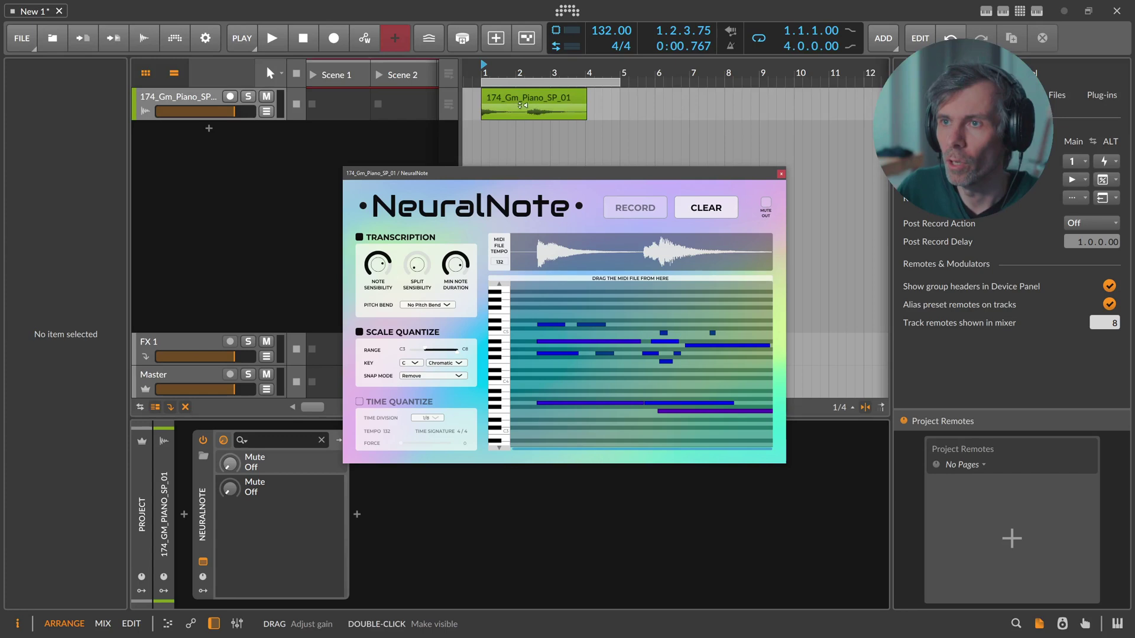
Try quantize key G, then restore key C with the Chromatic scale.
click(412, 363)
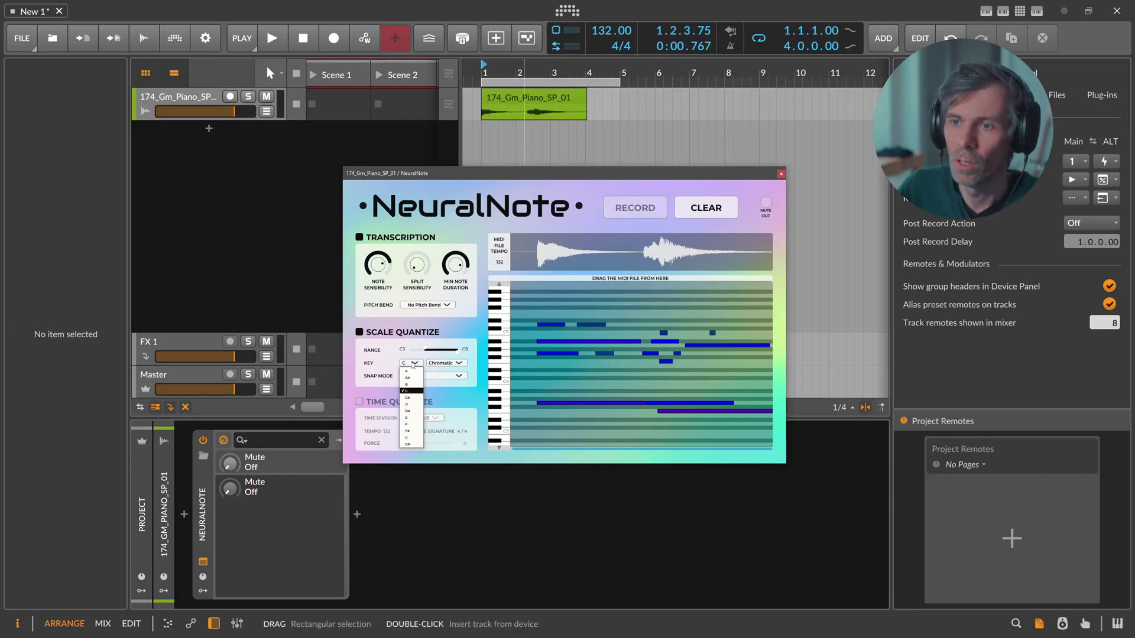
click(416, 438)
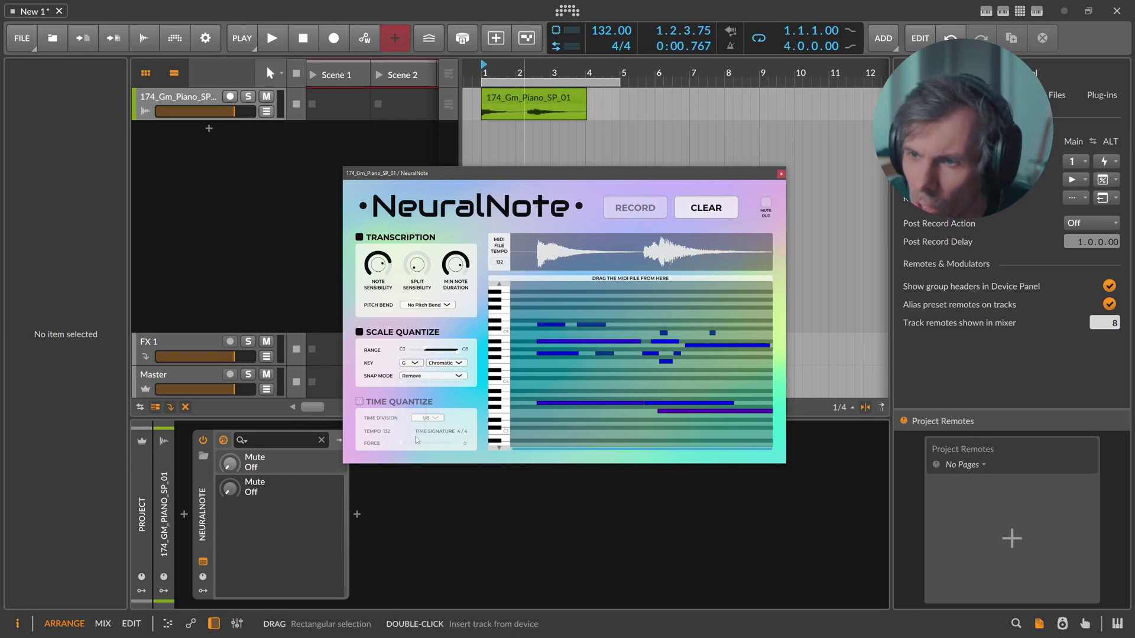
click(454, 364)
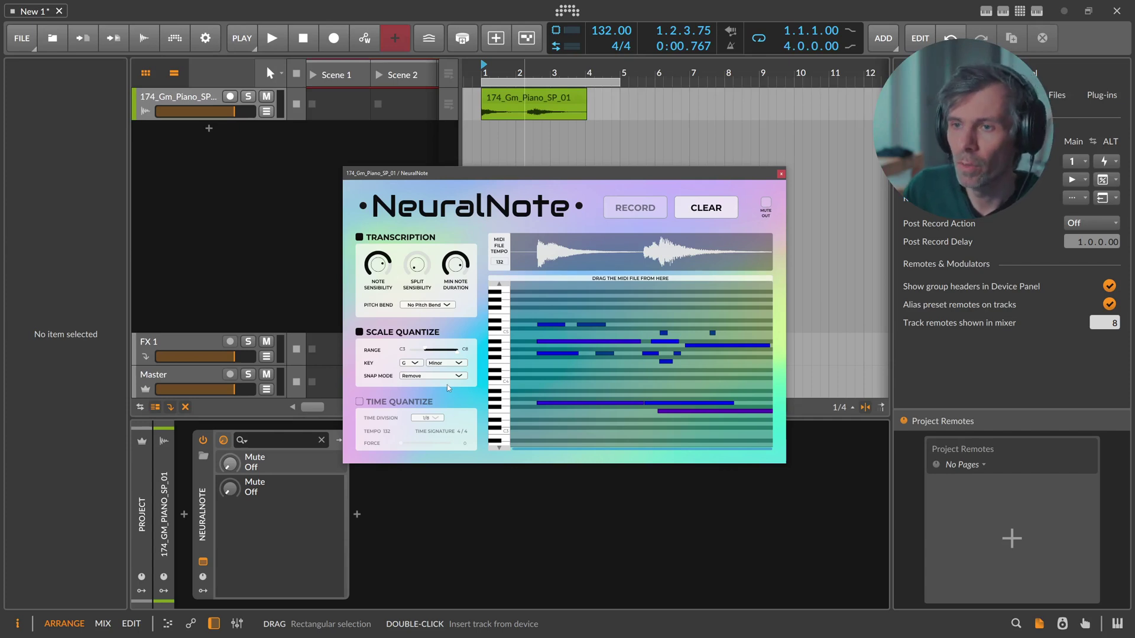
click(412, 362)
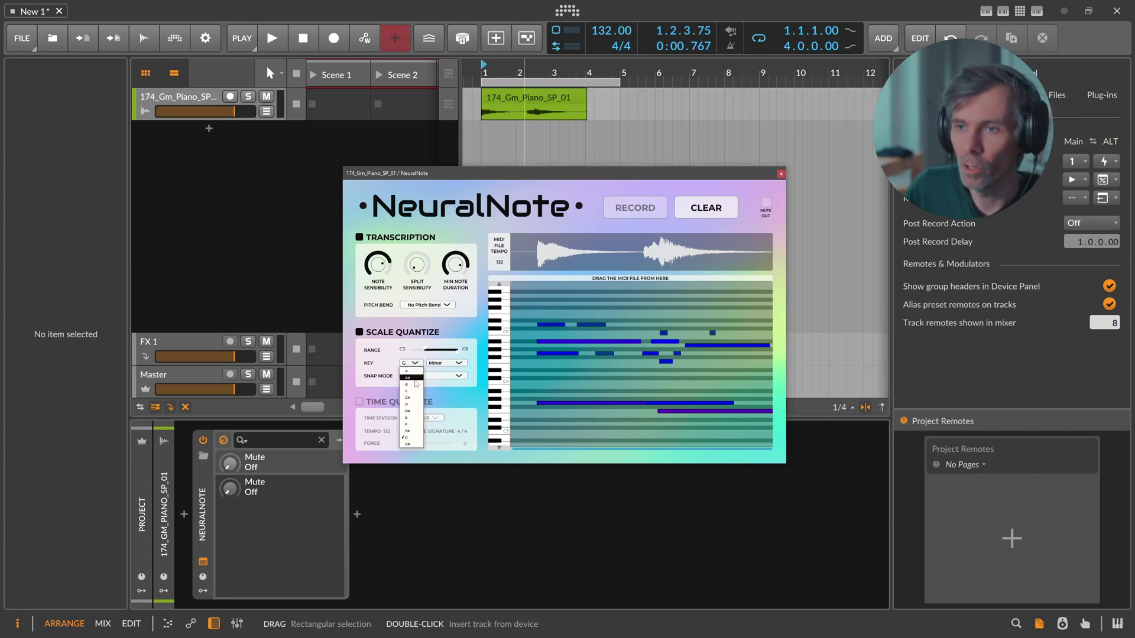
click(412, 391)
click(446, 362)
click(449, 377)
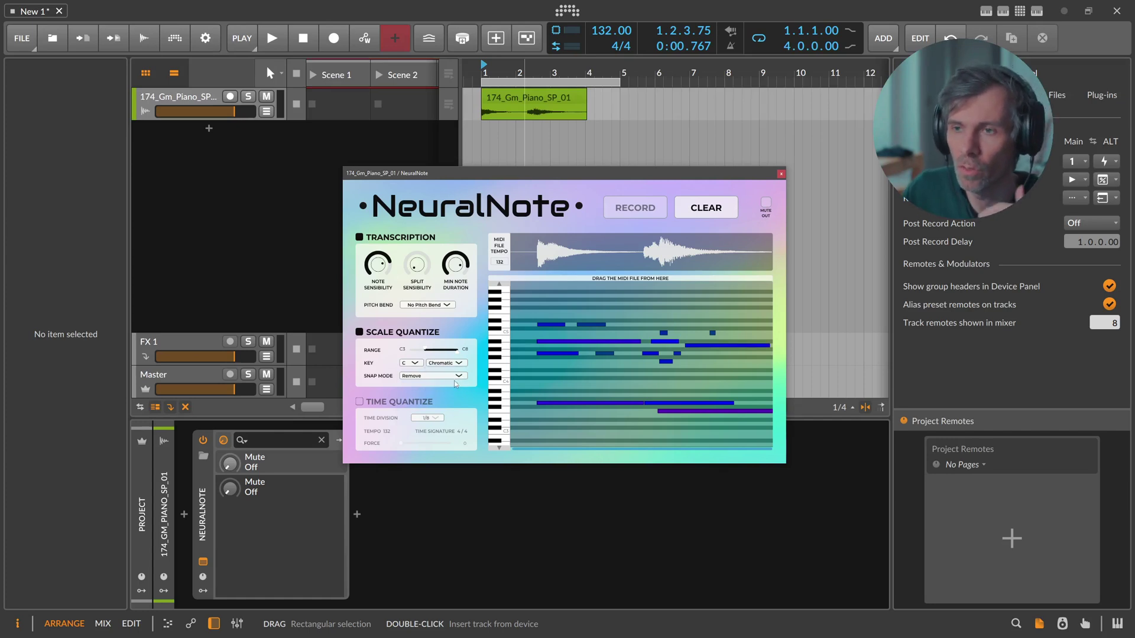
Keep snap mode Remove and set Pitch Bend to Single Pitch Bend.
click(413, 377)
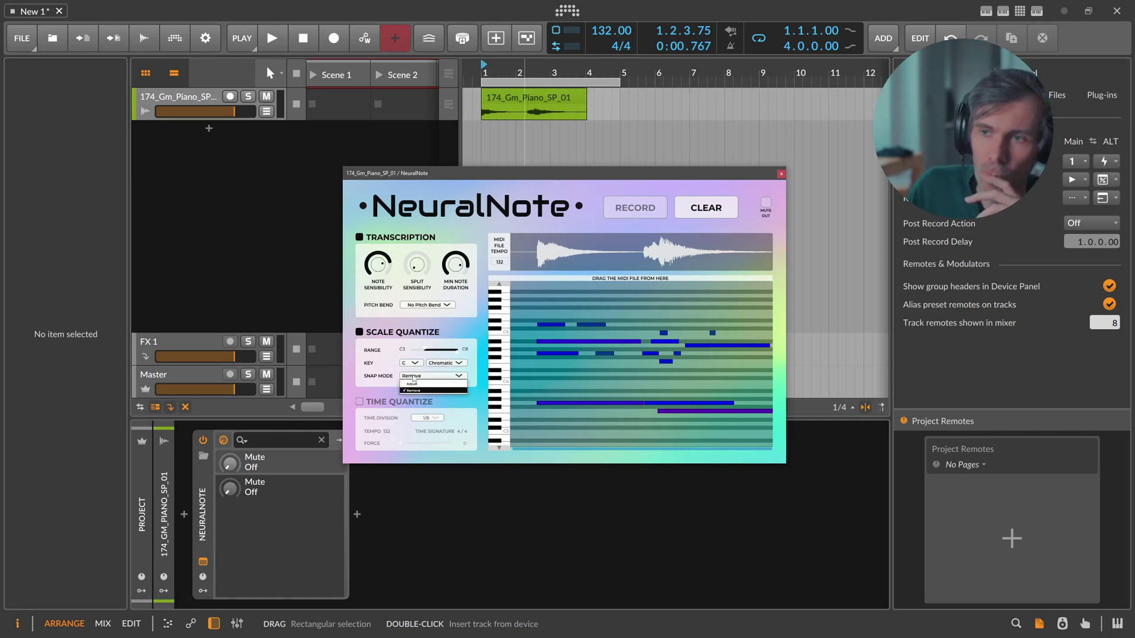
click(414, 390)
click(416, 306)
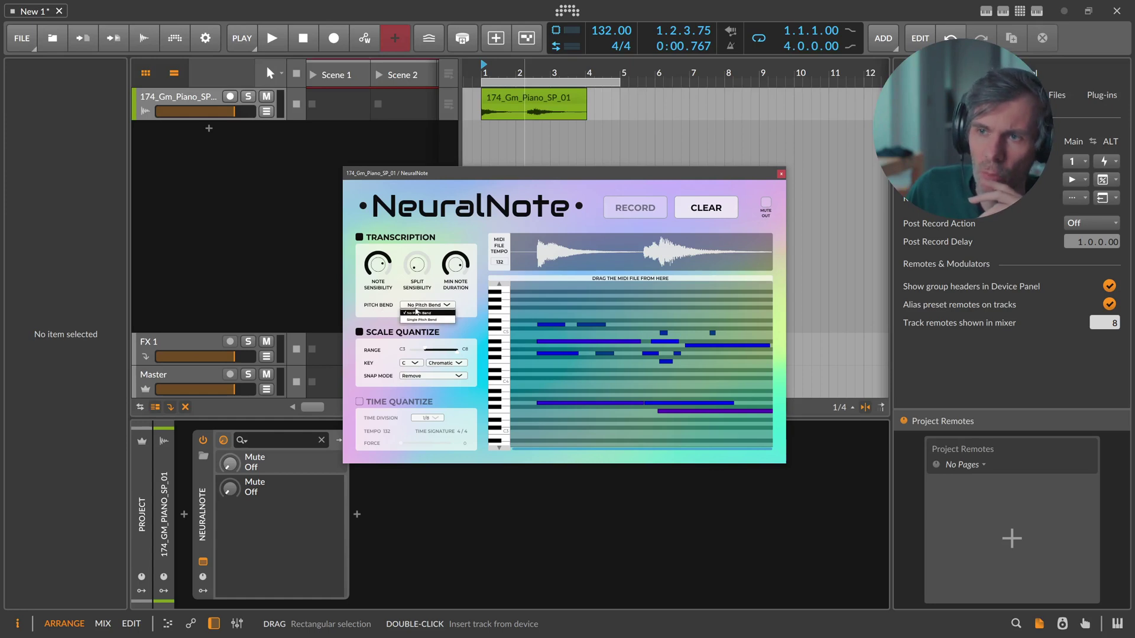
click(417, 319)
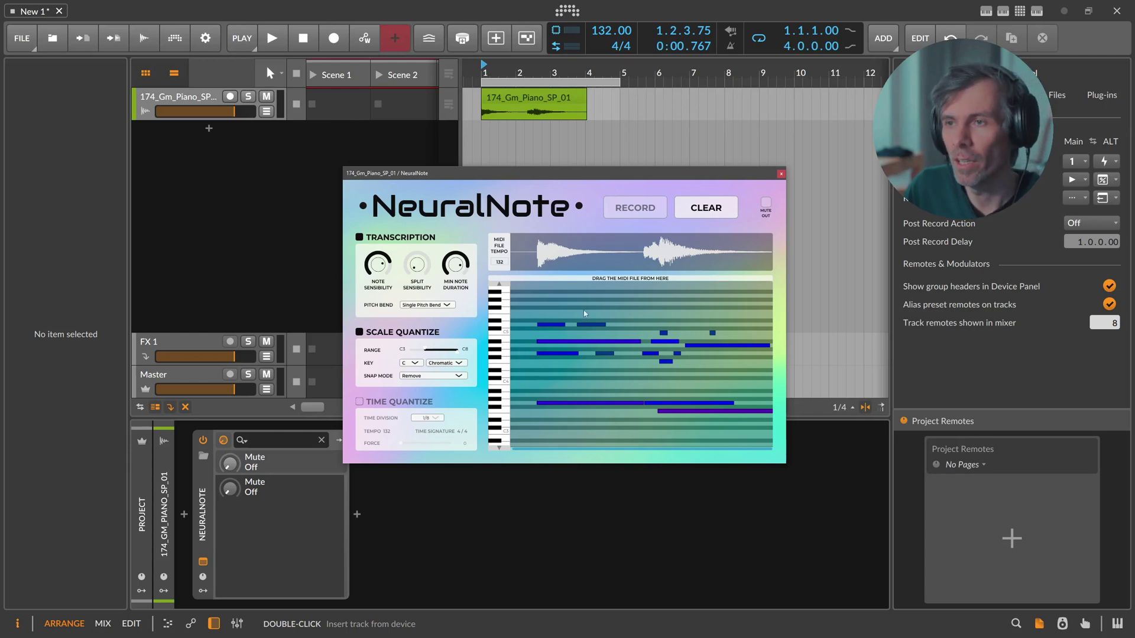
Drag the transcribed MIDI into the arrangement, decline tempo import, close NeuralNote, select NNTranscription.
drag(616, 279, 505, 130)
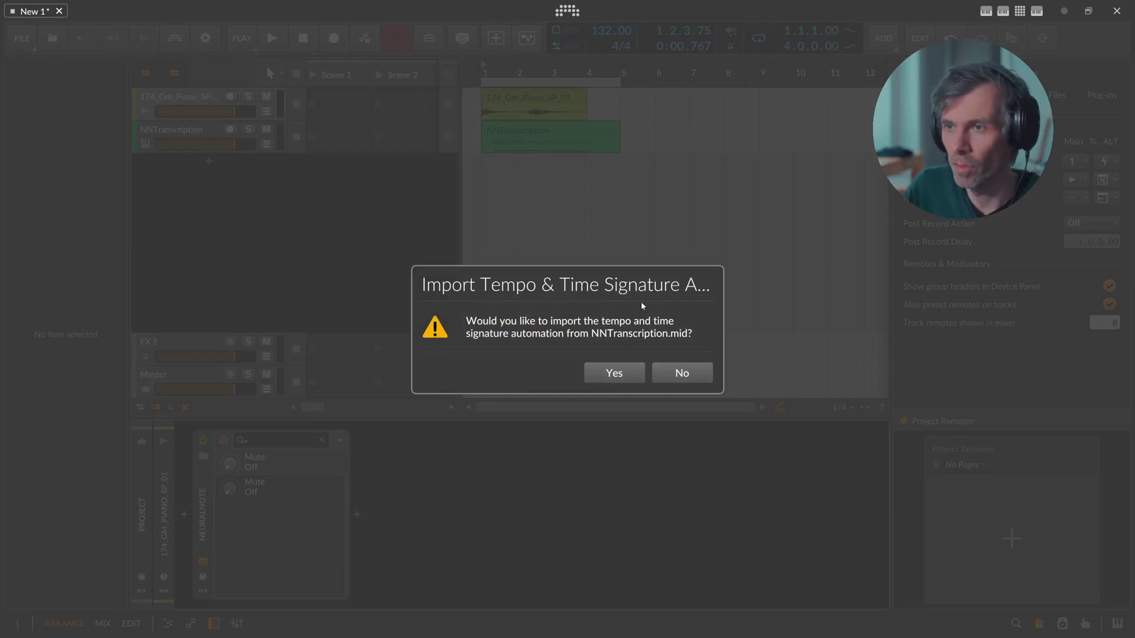
click(679, 373)
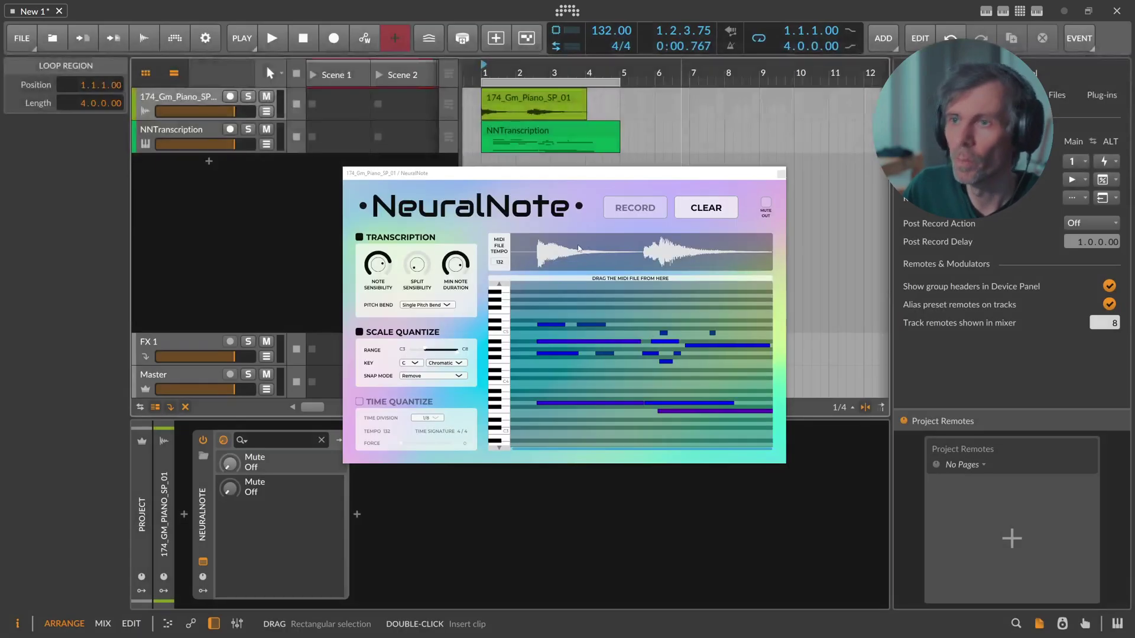
click(781, 174)
click(493, 140)
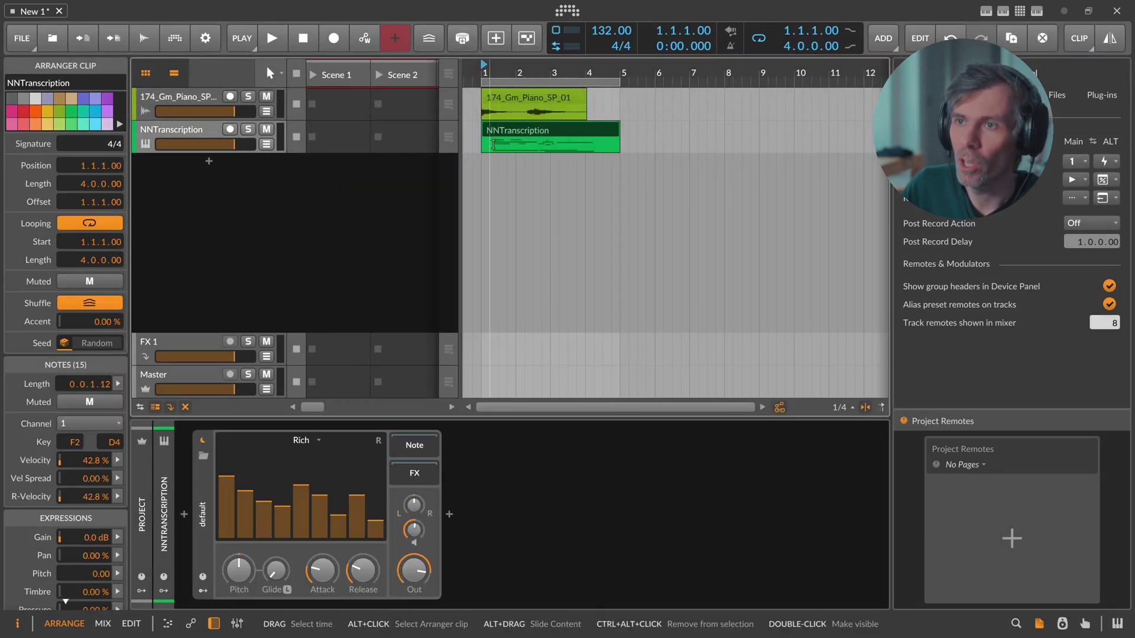
Move the NNTranscription notes to start at bar 1, then reopen NeuralNote on the piano track.
double_click(498, 135)
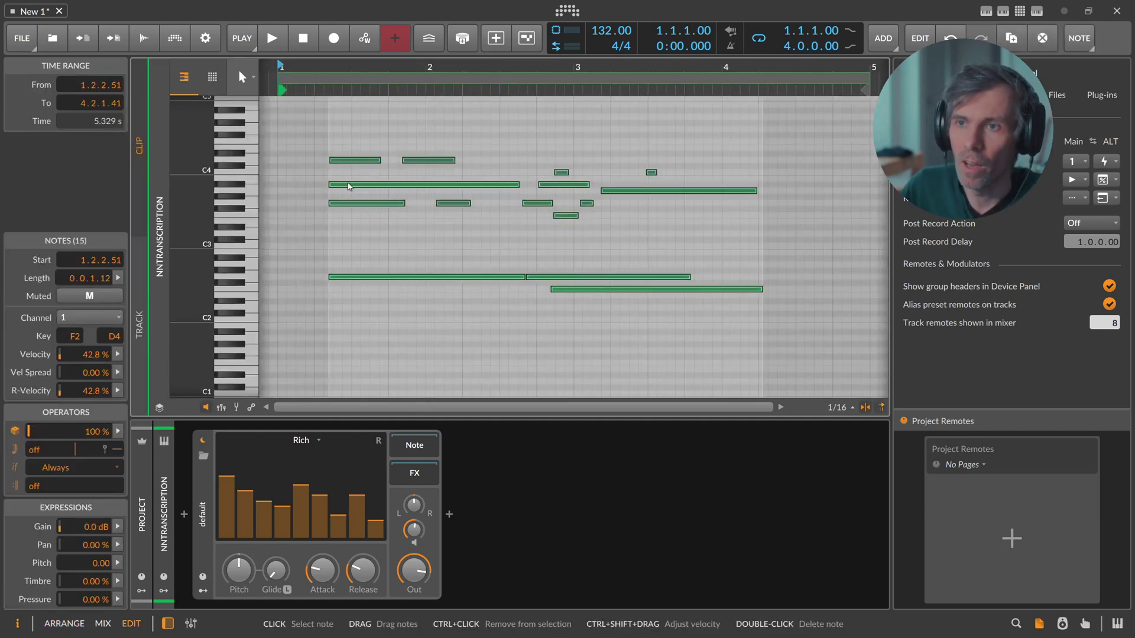
drag(349, 188, 298, 188)
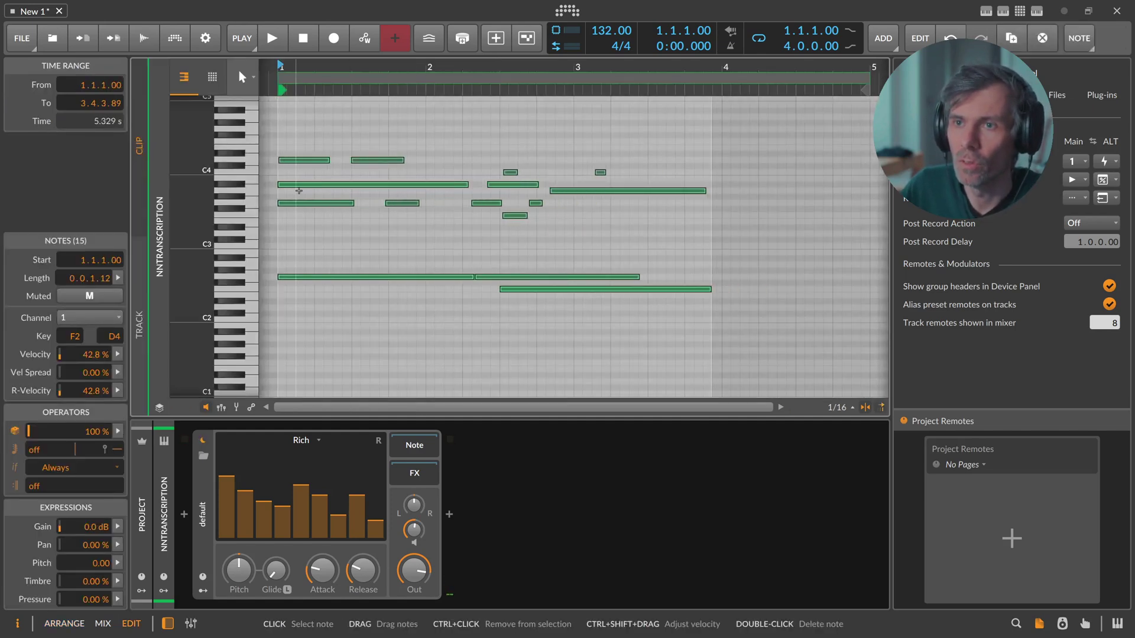
key(alt+1)
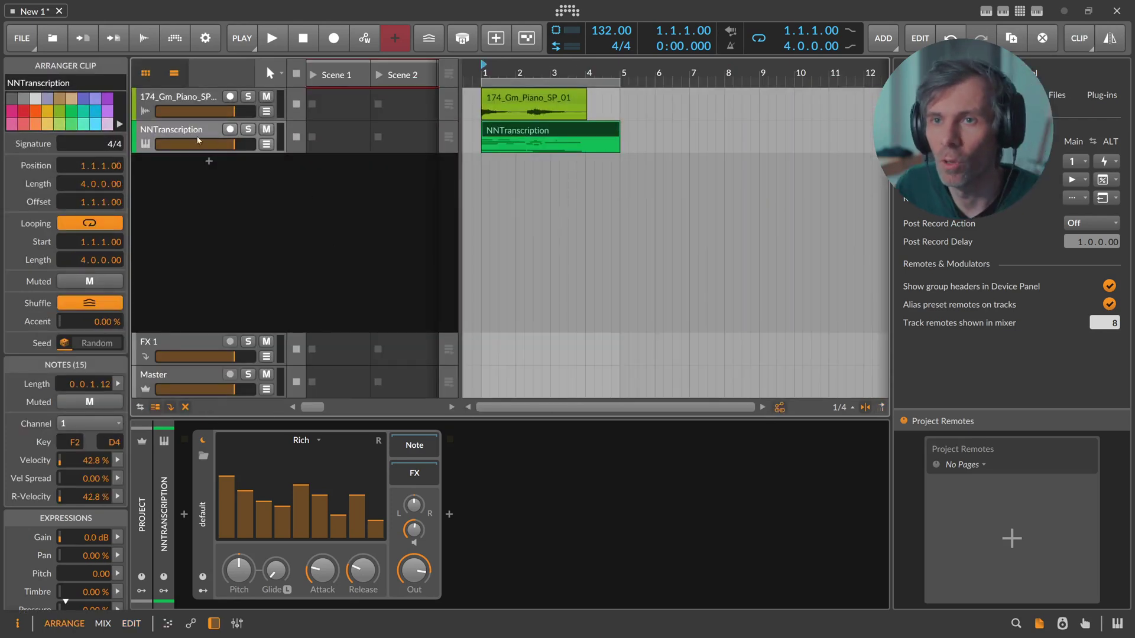
key(Up)
click(204, 560)
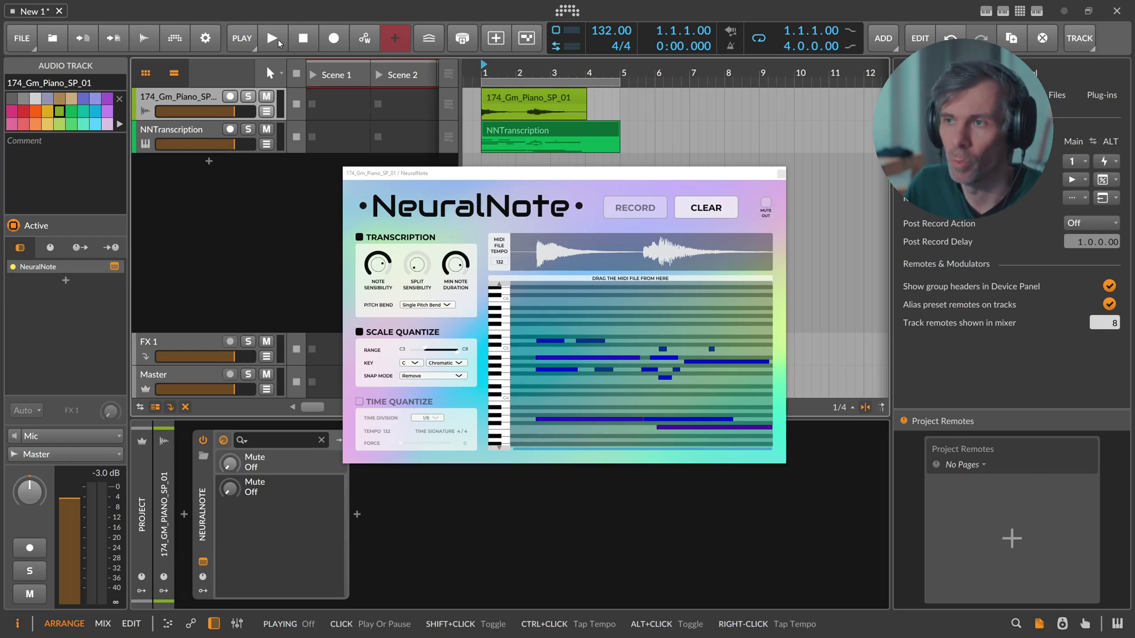
Close NeuralNote, play the NNTranscription track, and delete its Organ instrument.
click(781, 173)
click(254, 134)
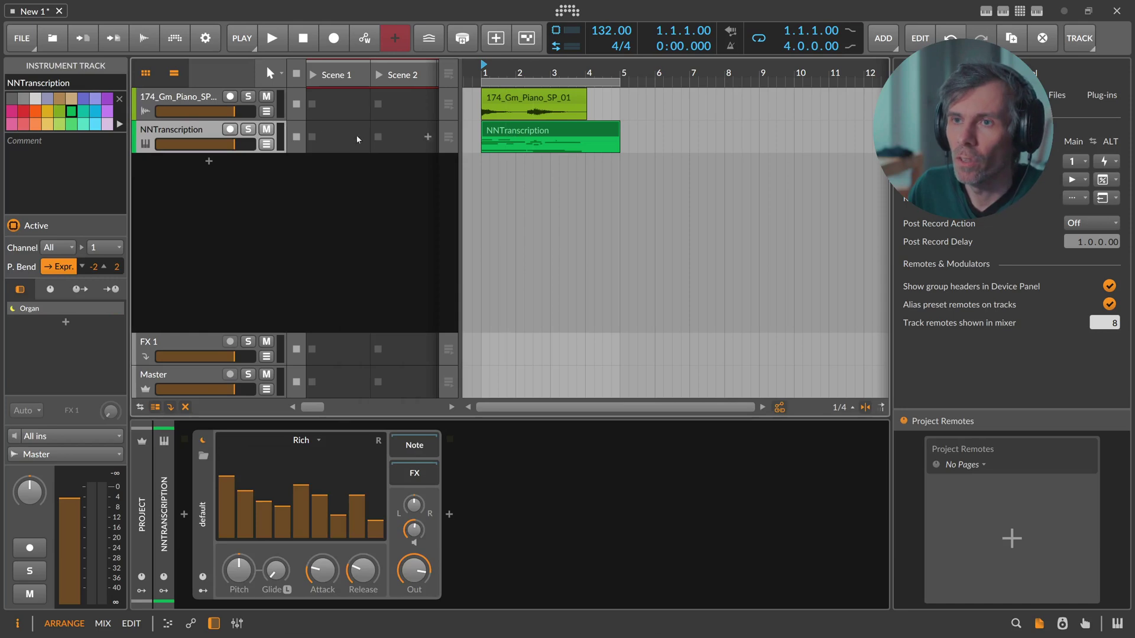
key(space)
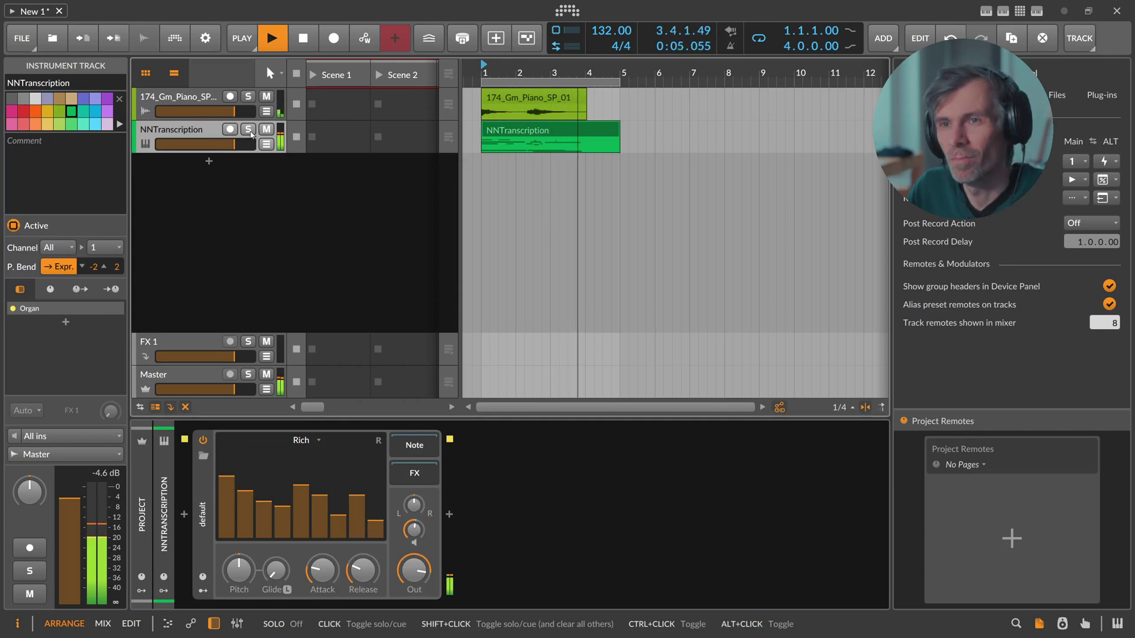
key(space)
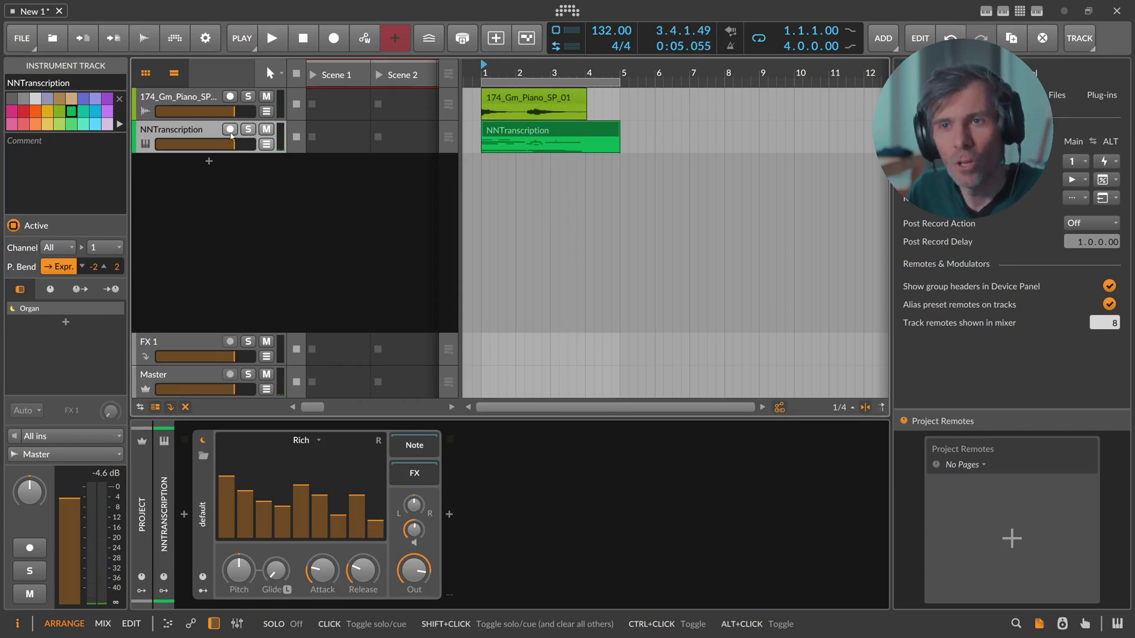
click(201, 504)
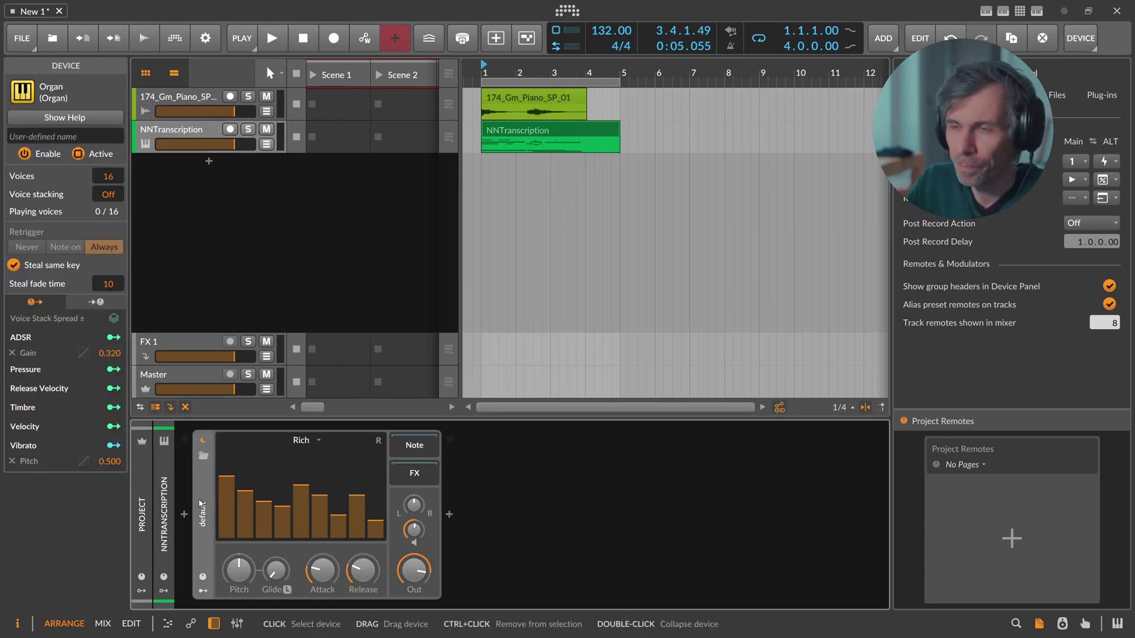
key(Delete)
In the clip editor, delete the later duplicate low note and select the two short notes near C4.
double_click(524, 136)
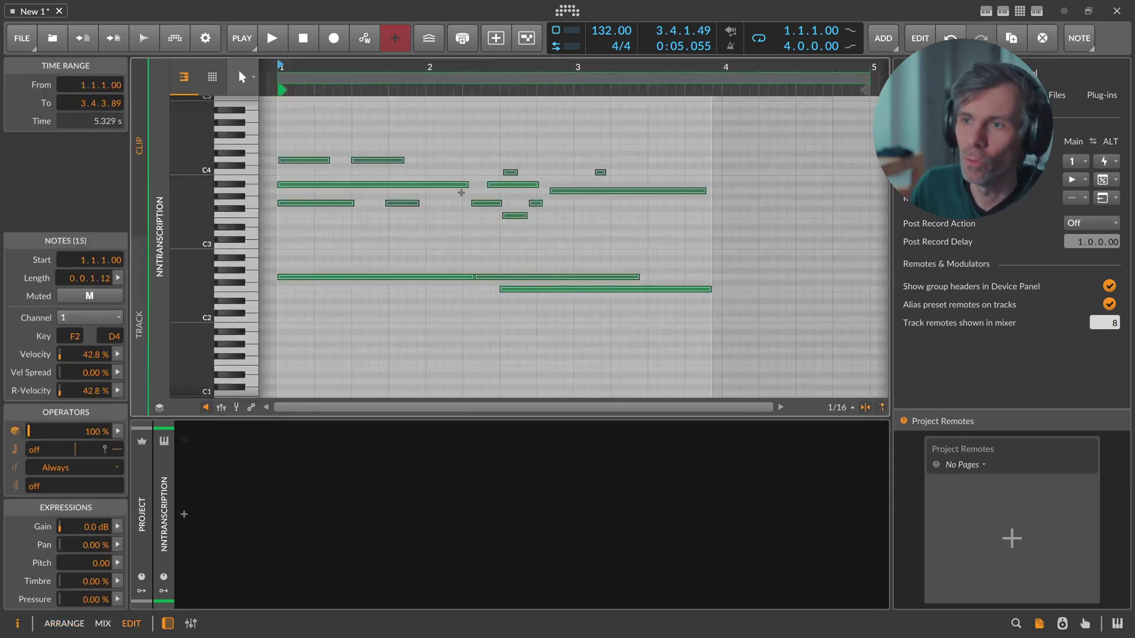
click(491, 277)
key(Delete)
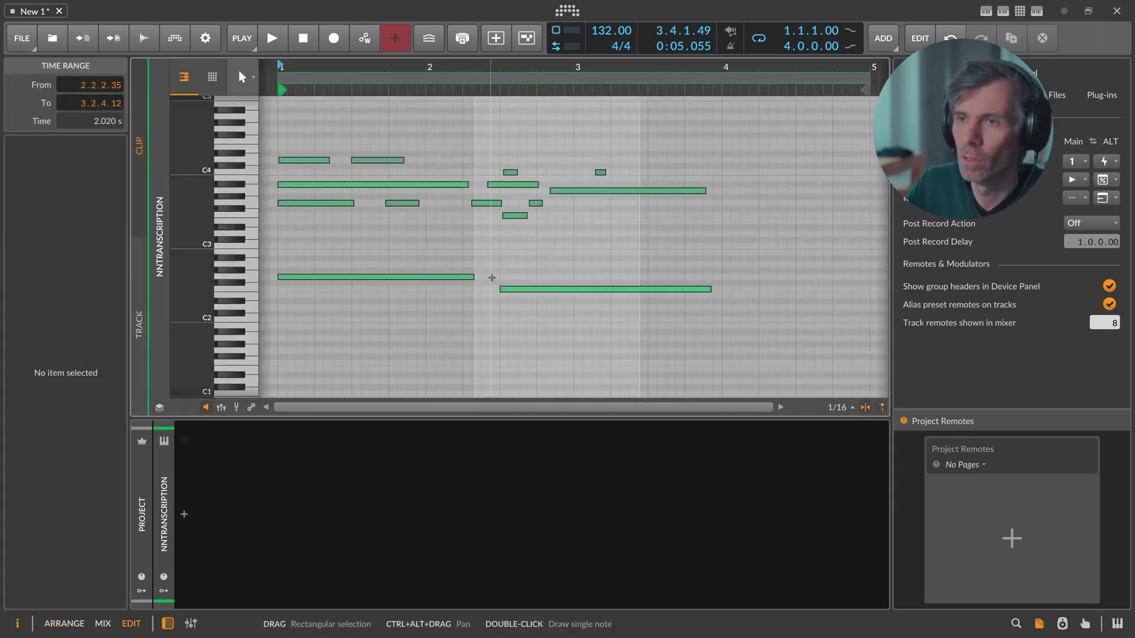
key(space)
key(space)
drag(273, 152, 432, 164)
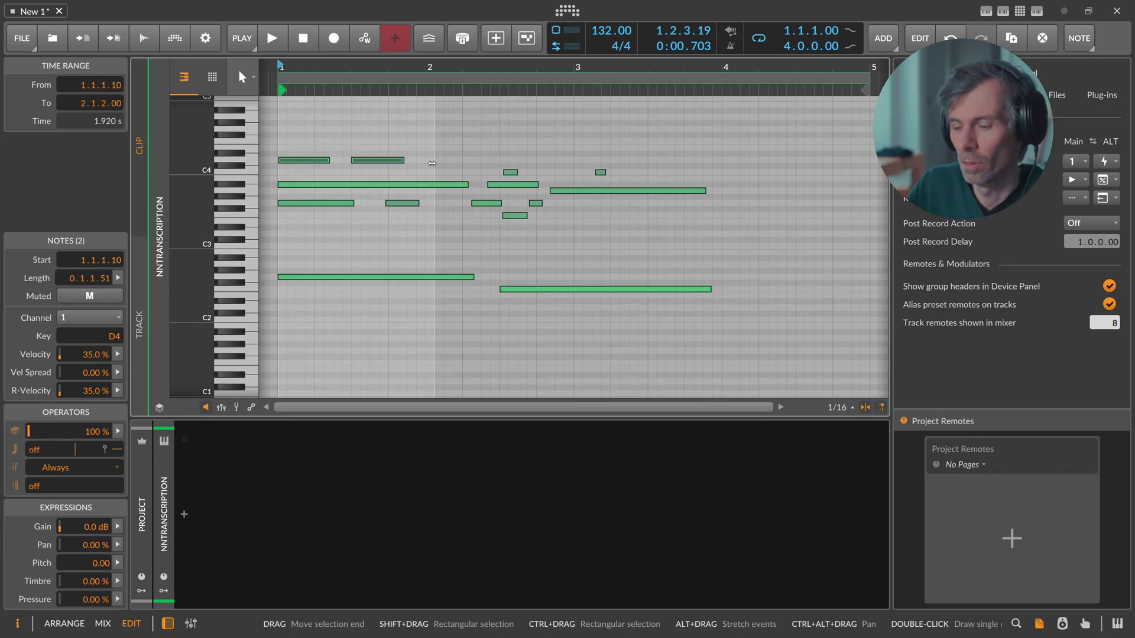
Load Polysynth onto the transcription track and audition the clip with it.
click(184, 514)
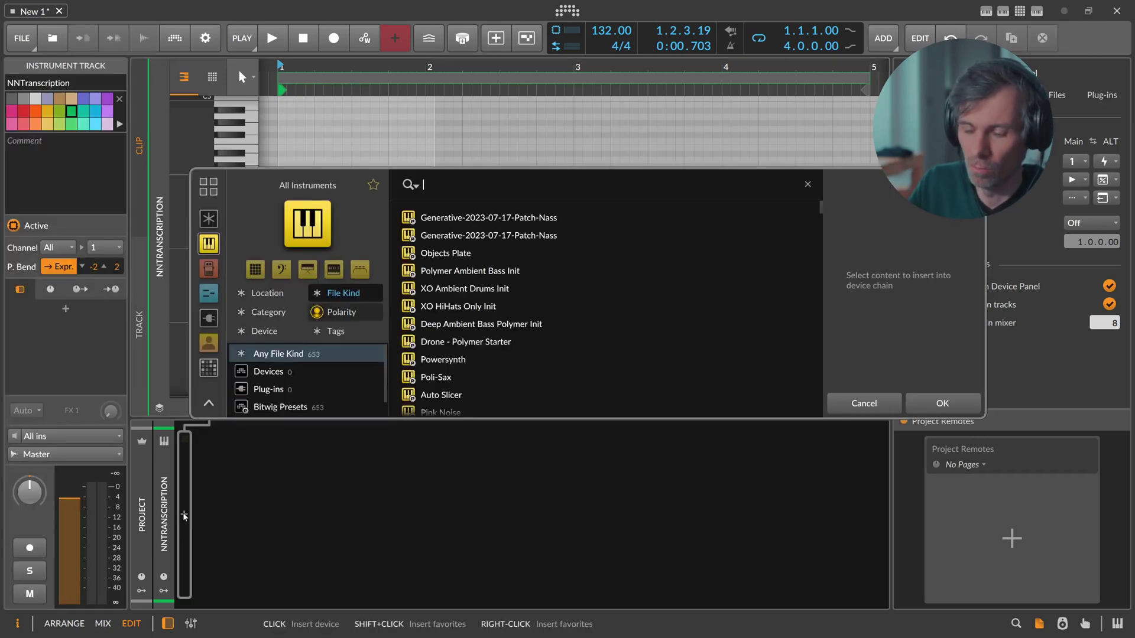
text(polysynt)
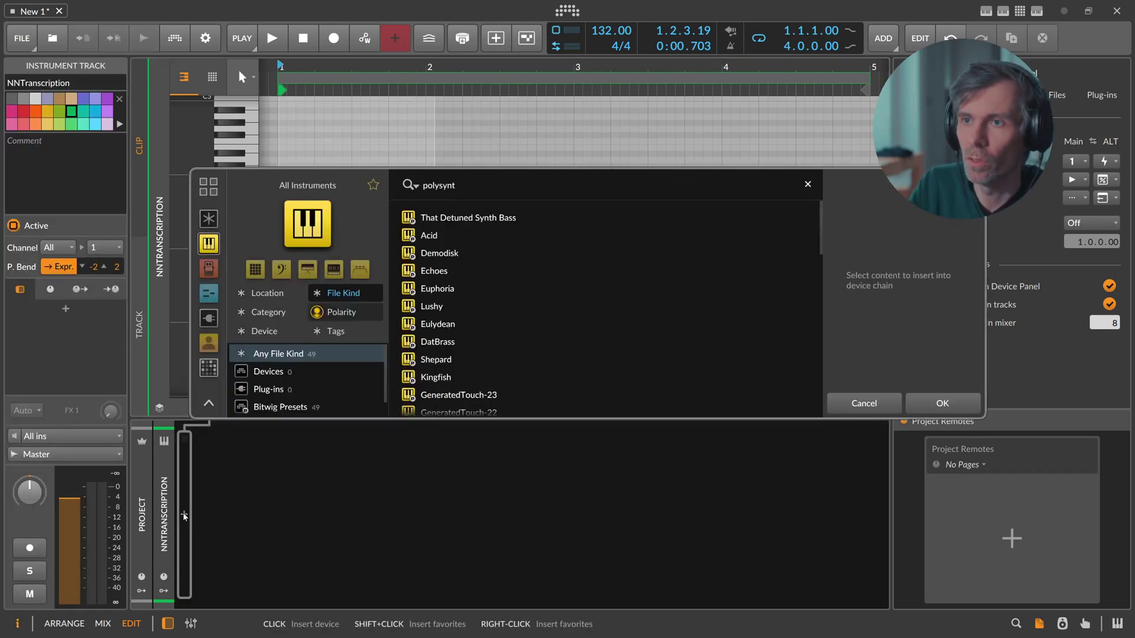
text(h)
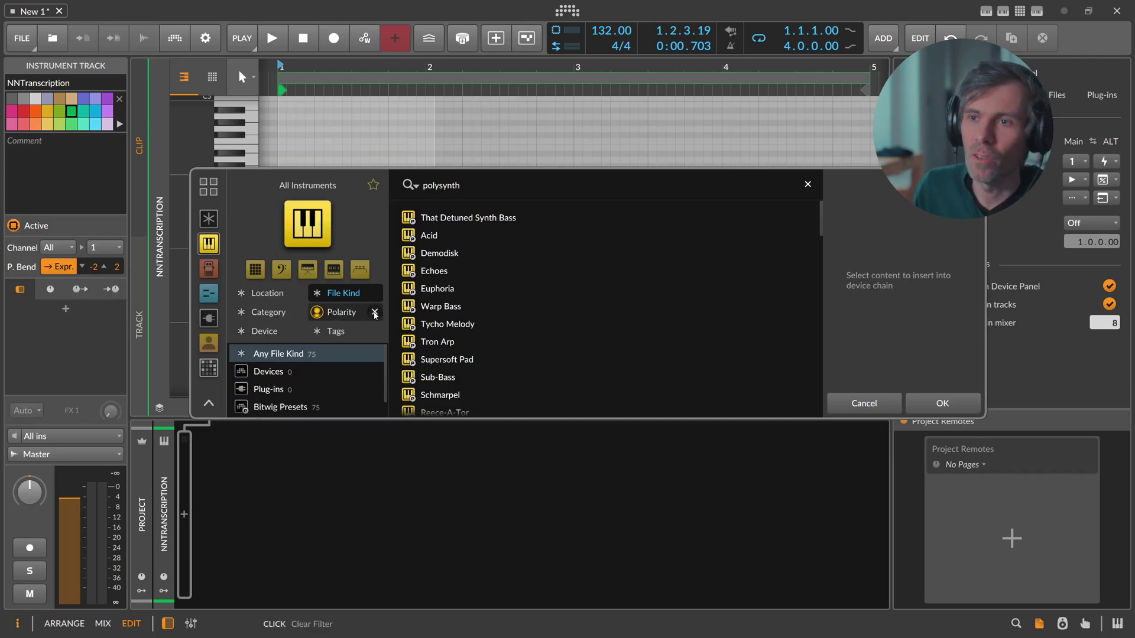
click(375, 313)
key(Return)
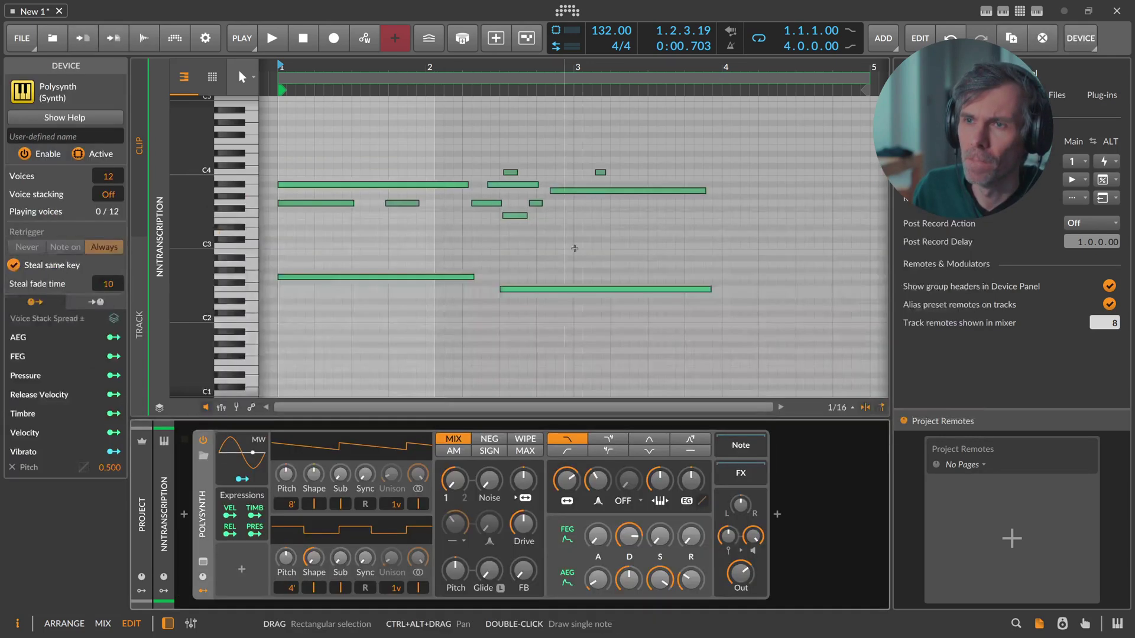
key(space)
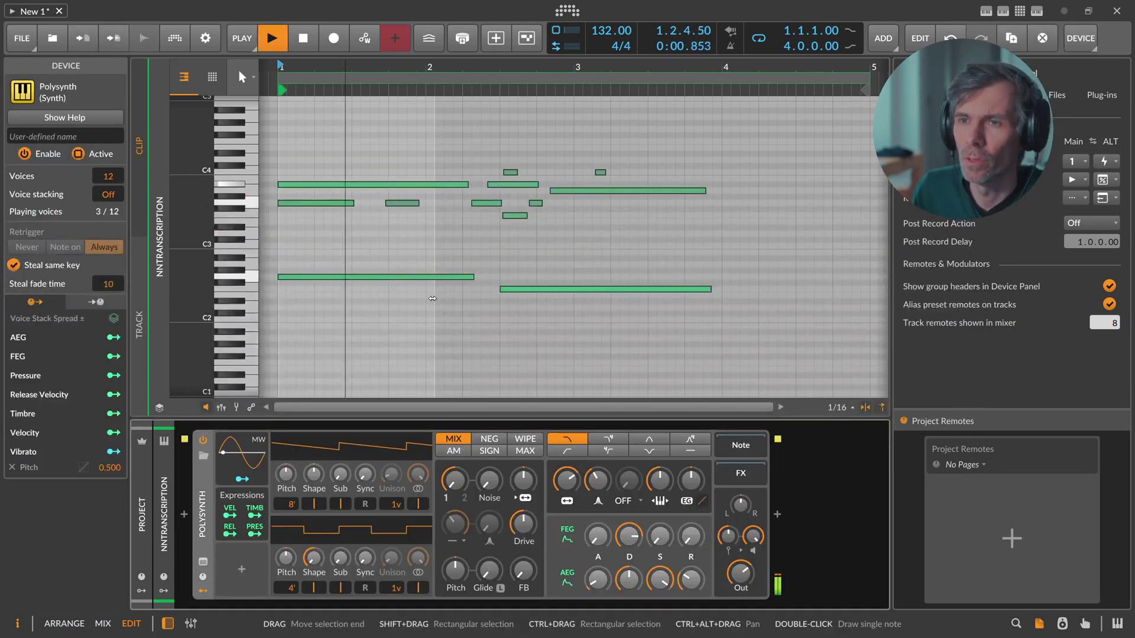
key(space)
Lengthen the G3 note over the short note, stretch a note's start earlier, and delete two short notes.
drag(353, 203, 462, 207)
key(space)
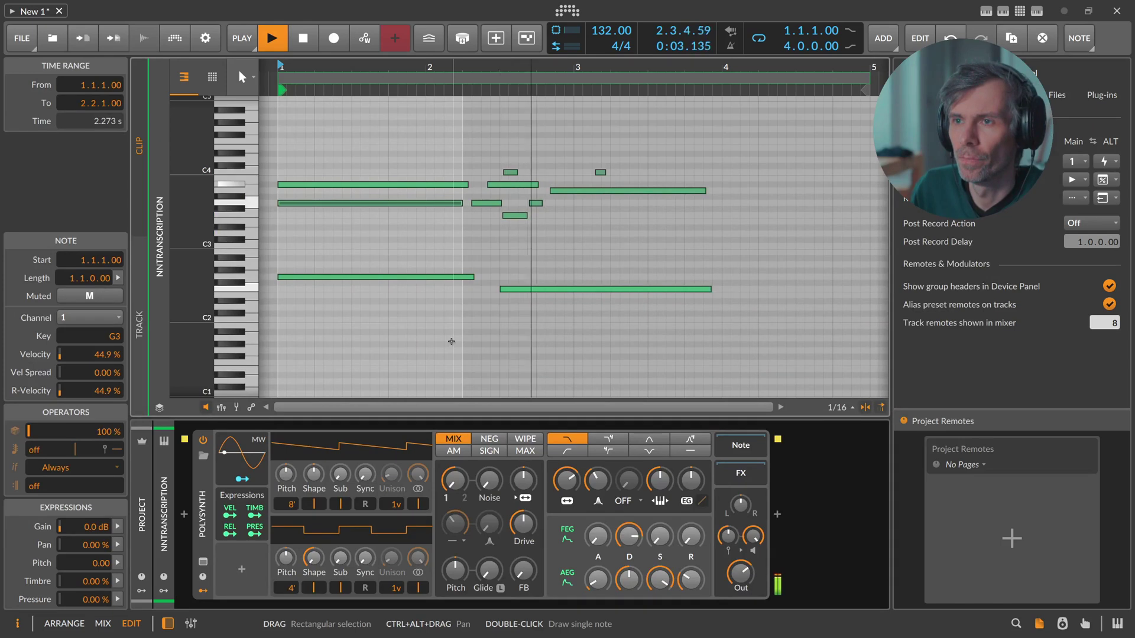
key(space)
click(538, 185)
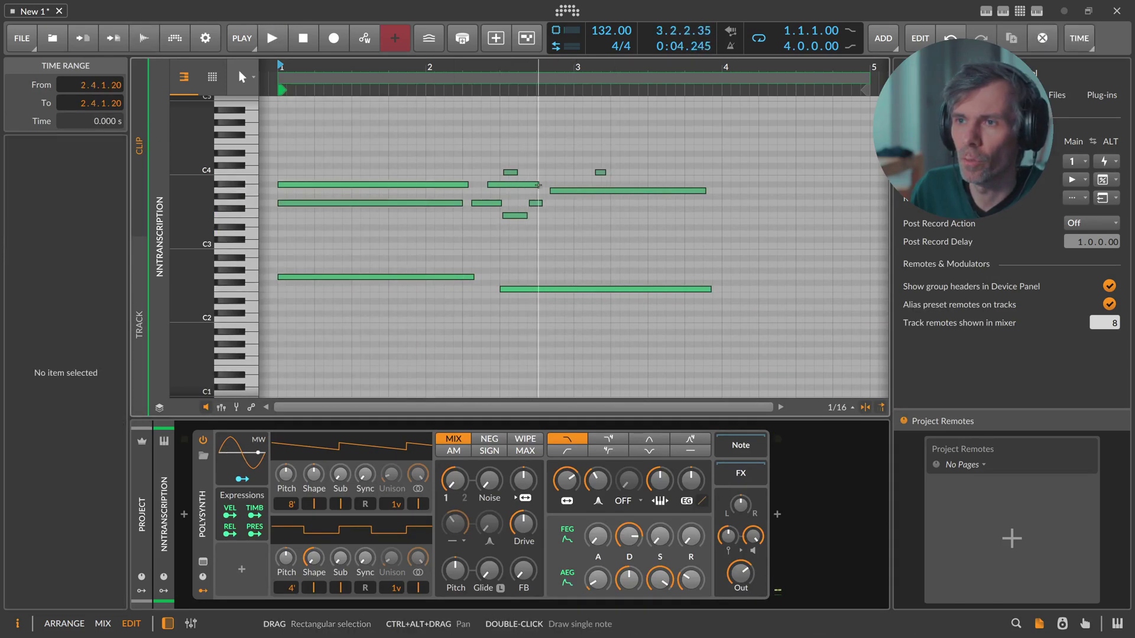
drag(551, 191, 502, 177)
key(Delete)
Delete the small G3 note and play back the edited clip.
drag(562, 223, 538, 204)
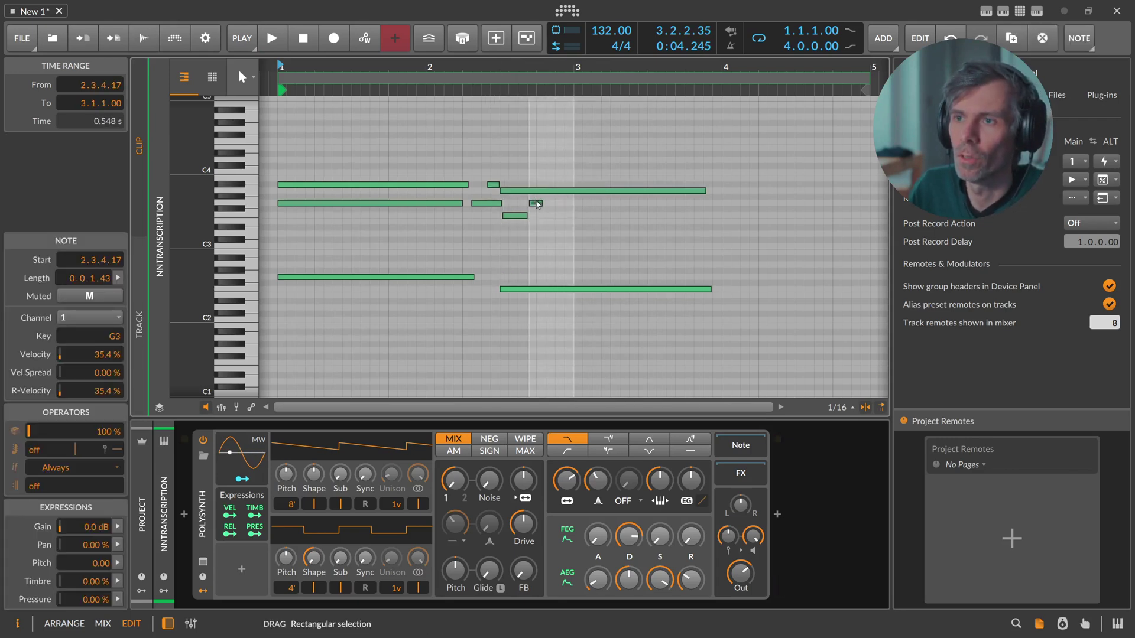
key(Delete)
key(space)
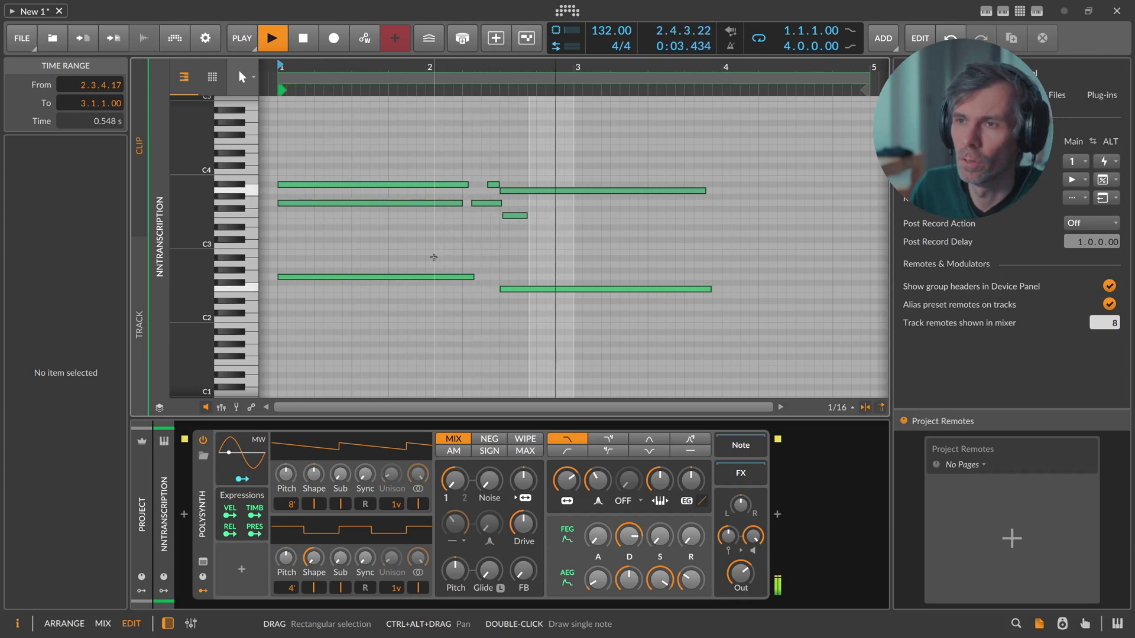
key(space)
Lengthen the F3 note to start at 2.3.1.00, replay the clip, and return to the arrangement.
drag(526, 217, 703, 218)
drag(503, 217, 500, 217)
key(space)
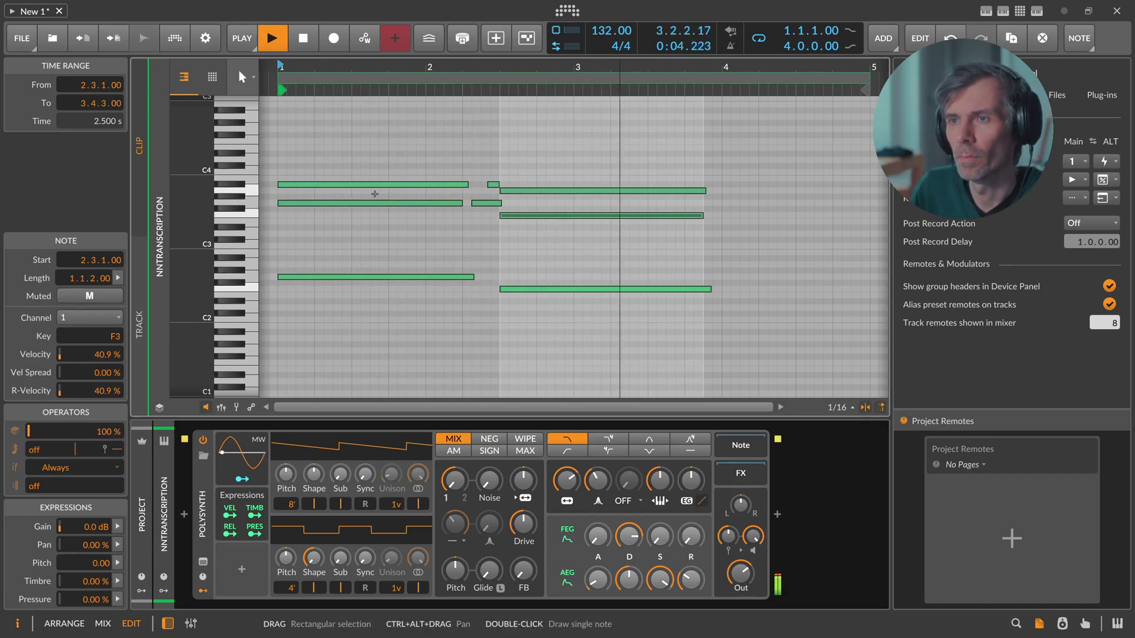
key(space)
key(alt+1)
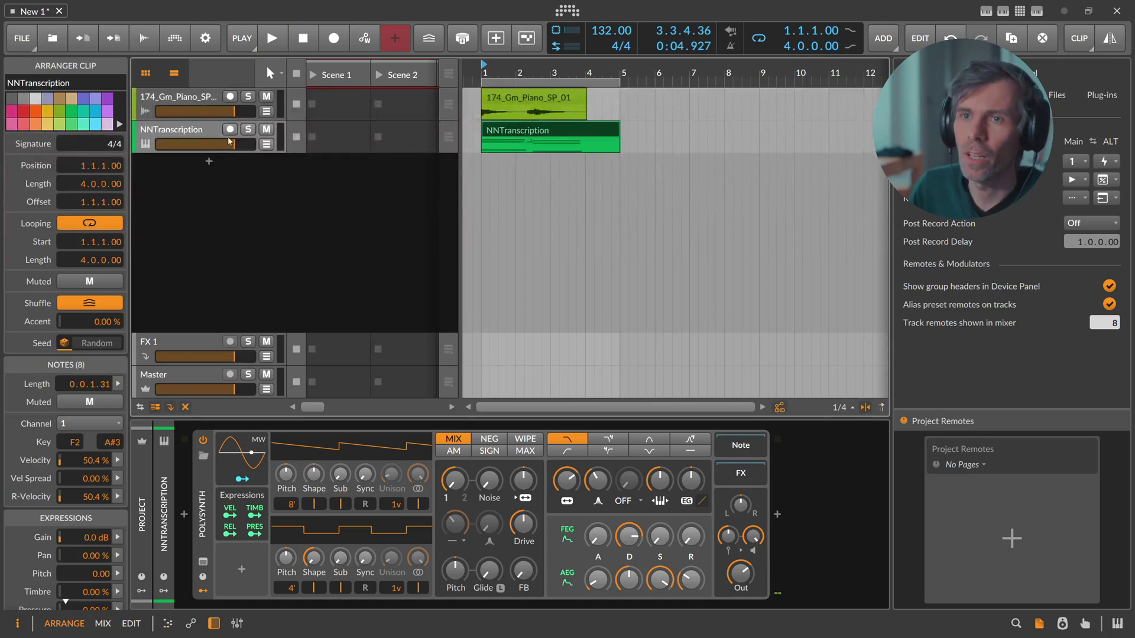
Delete the NNTranscription and 174_Gm_Piano tracks.
click(208, 129)
key(Delete)
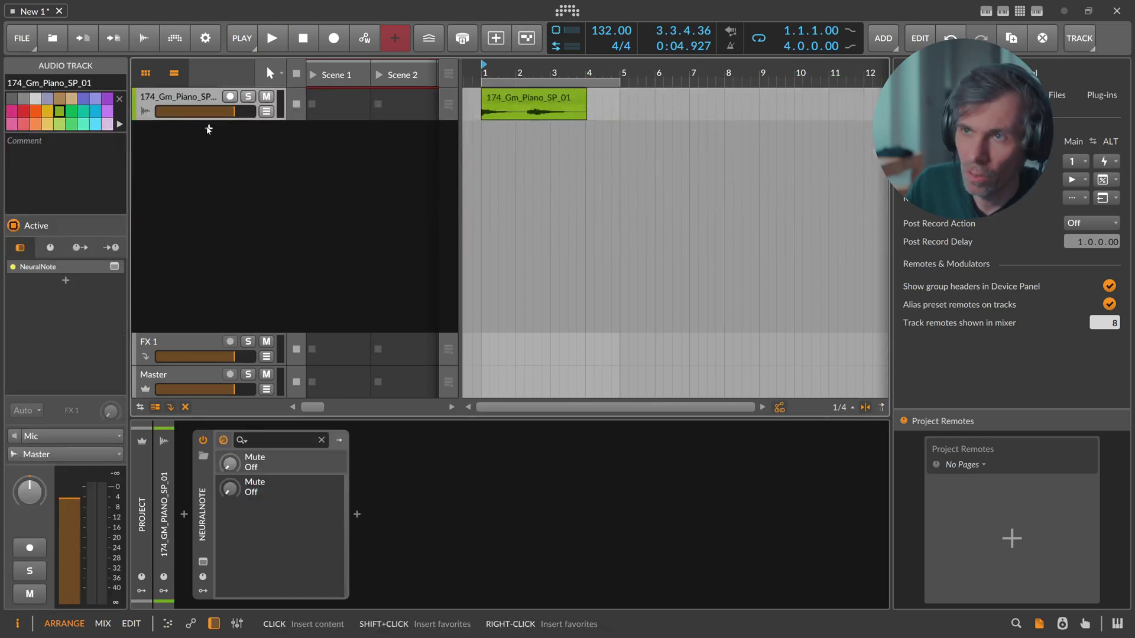
key(Delete)
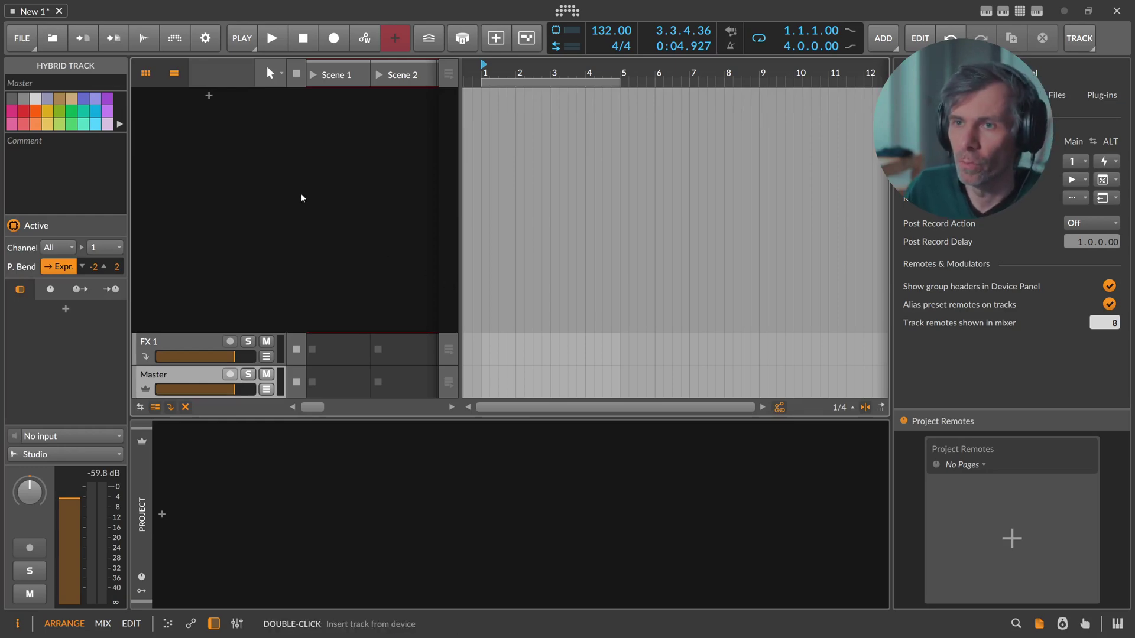
Audition samples in Sononym and drag 174_Am_Piano_SP_01 into Bitwig as a new track.
key(alt+Tab)
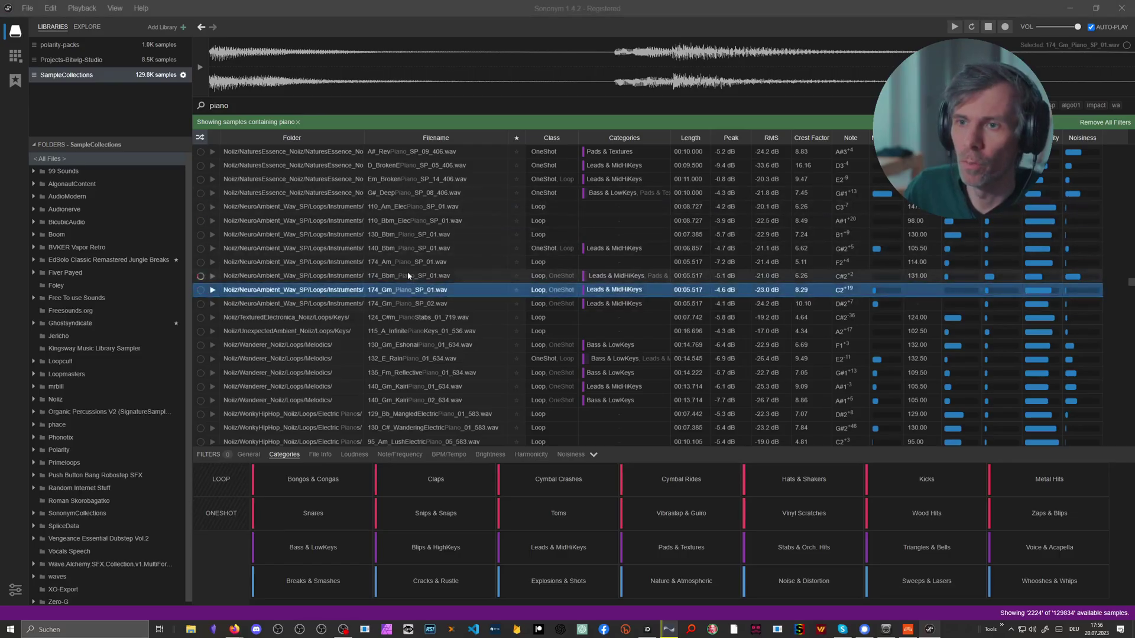
click(409, 275)
key(Up)
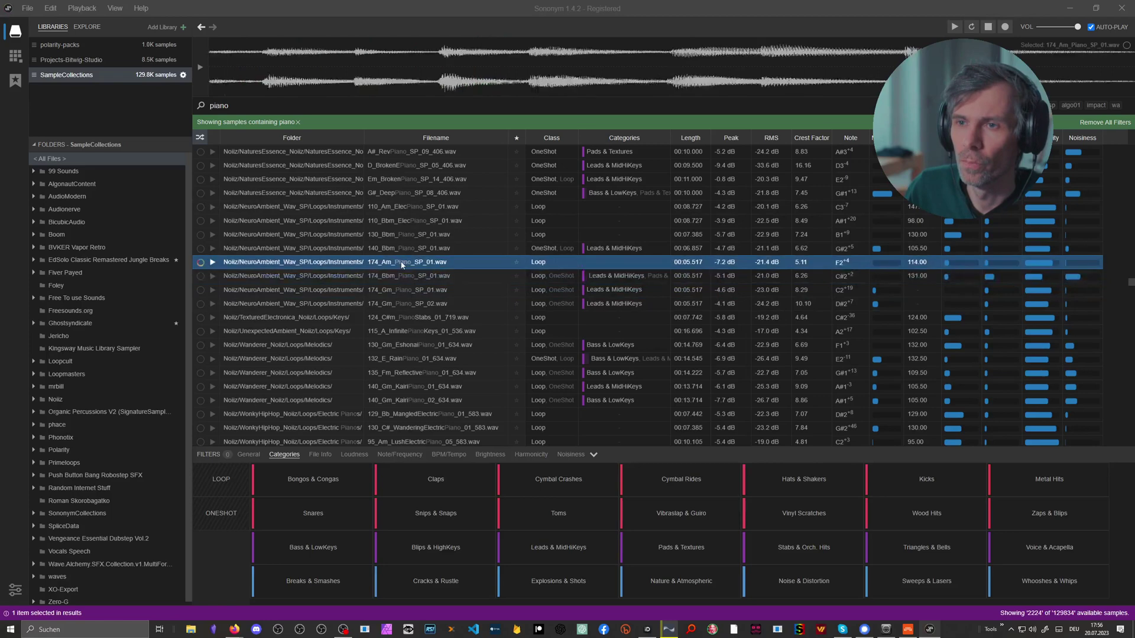
drag(398, 264, 490, 108)
key(alt+Tab)
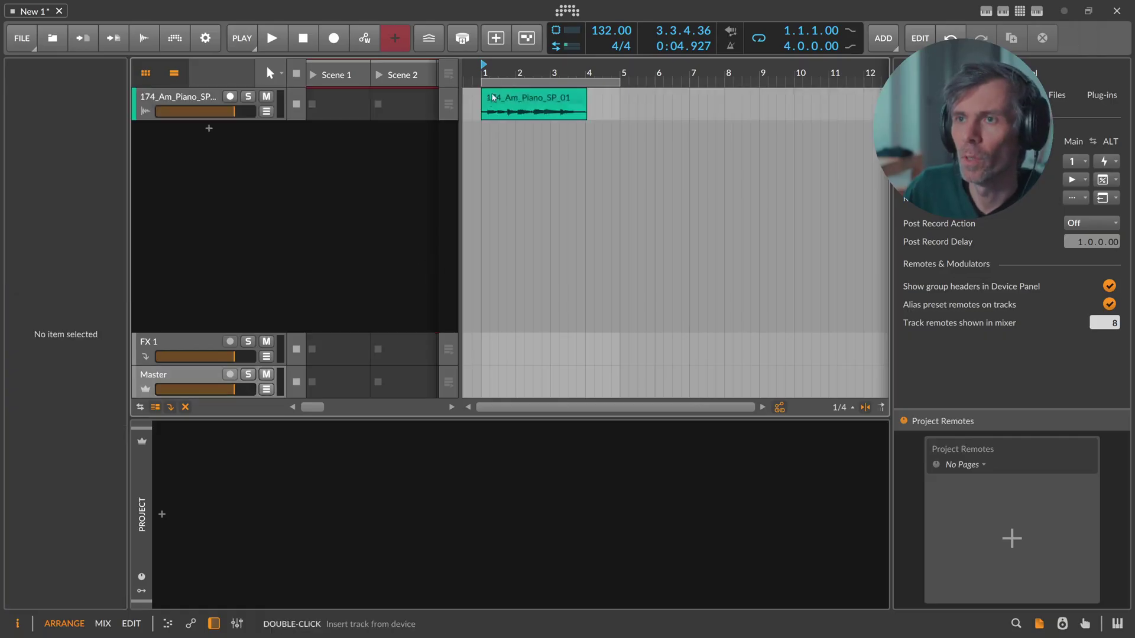
Insert NeuralNote via a 'neural' search and try dragging the 174_Am_Piano_SP_01 clip onto it.
click(184, 514)
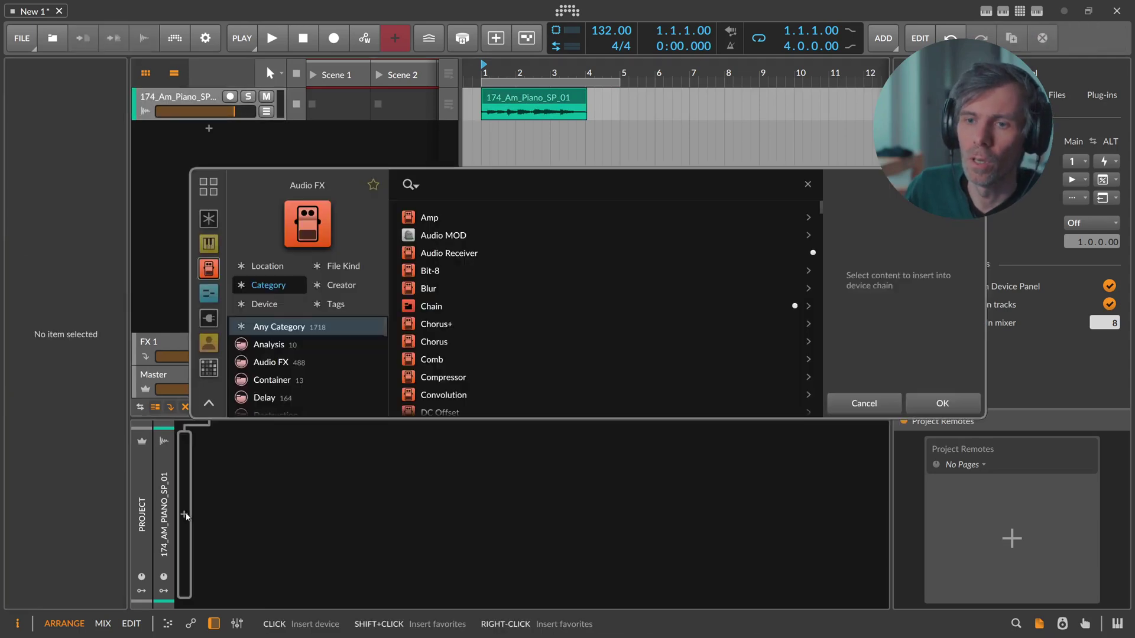
text(neural)
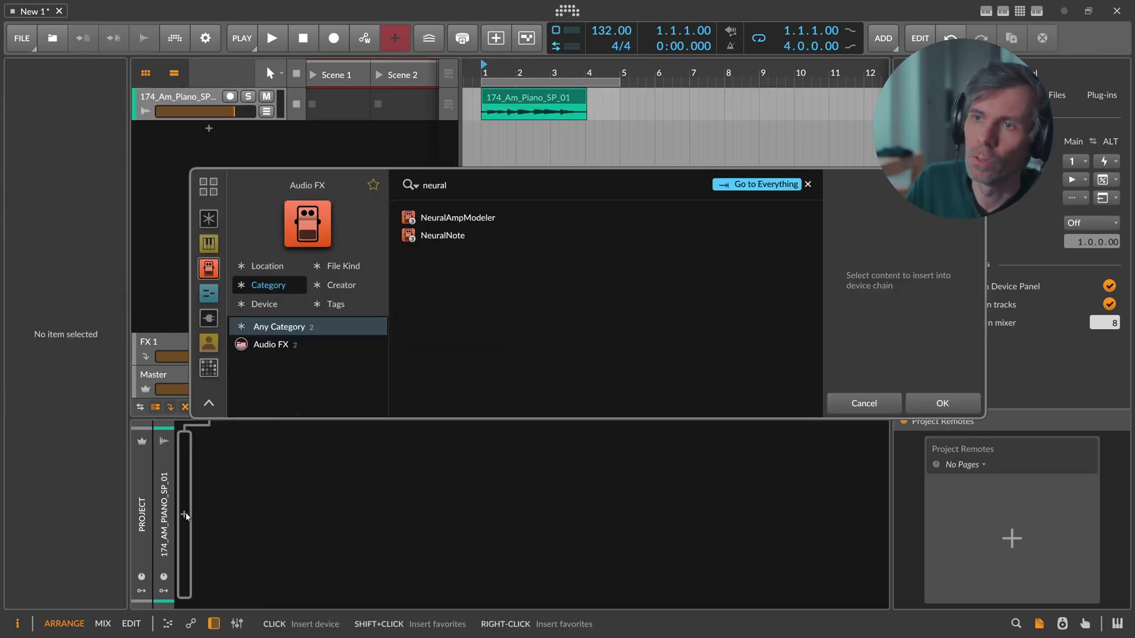
key(Down)
key(Down)
key(Return)
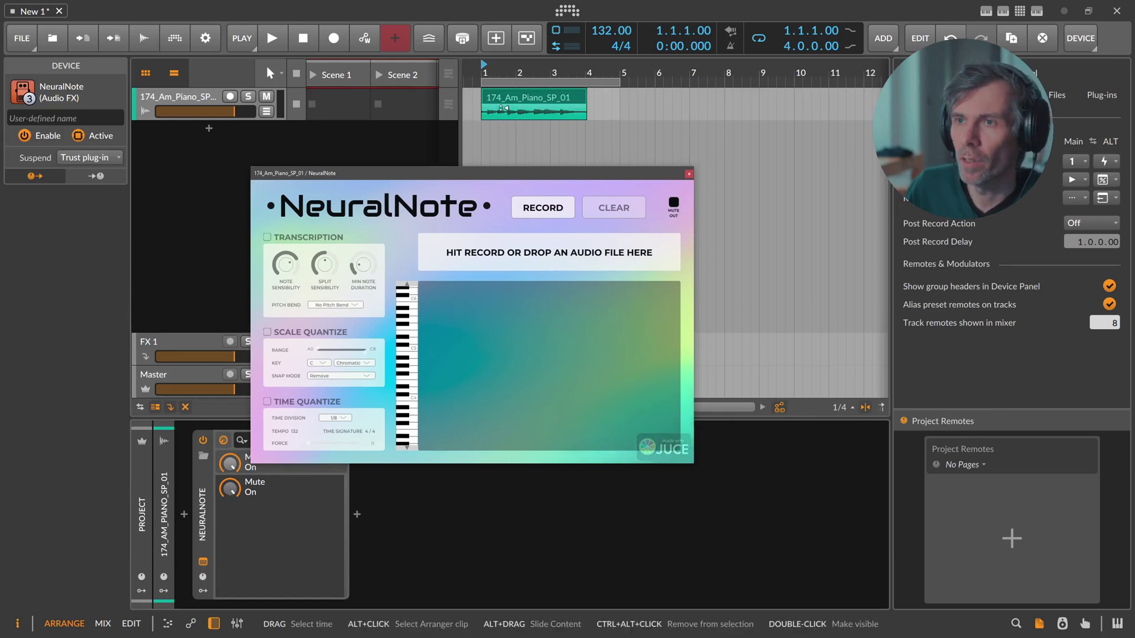
click(490, 110)
mouse_move(490, 110)
mouse_down()
mouse_move(506, 271)
mouse_move(505, 102)
mouse_up()
Open and widen the browser, transcribe the 174_Am_Piano_SP_01 clip in NeuralNote, and drag its MIDI onto a new track.
click(1016, 624)
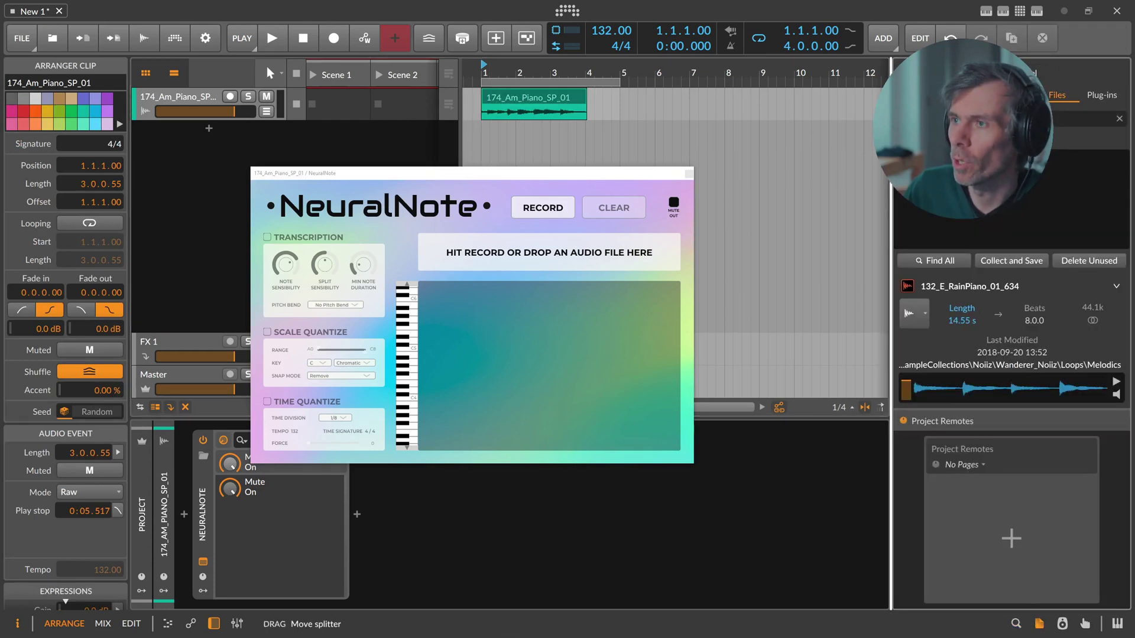
drag(891, 378, 833, 379)
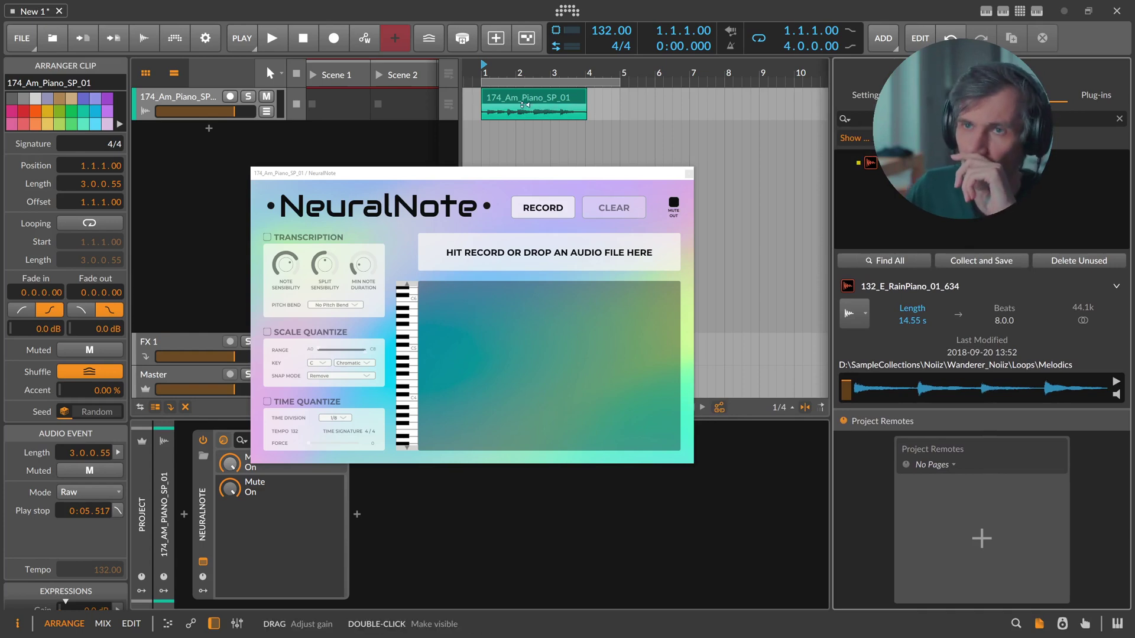
click(515, 99)
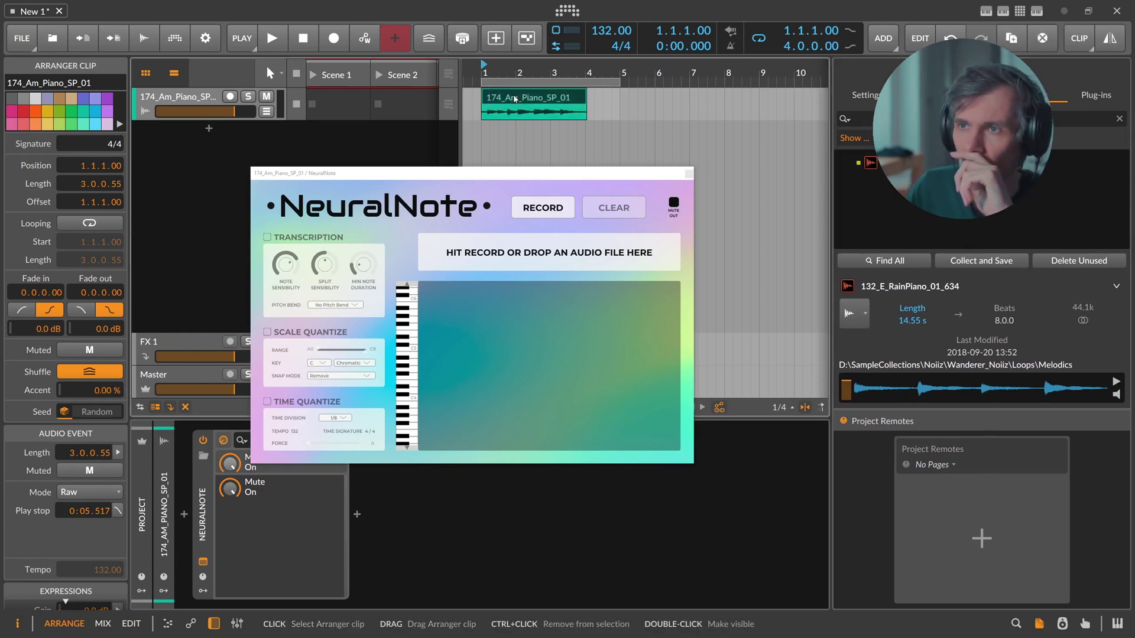
drag(514, 100, 493, 249)
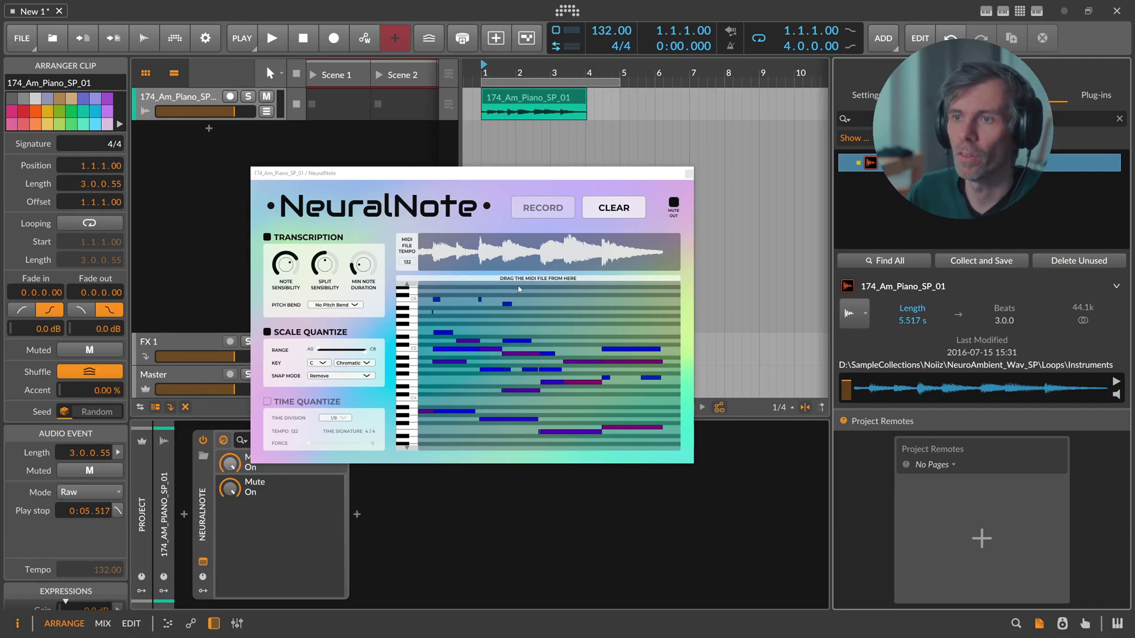
mouse_move(519, 289)
mouse_down()
mouse_move(497, 142)
mouse_move(484, 135)
mouse_up()
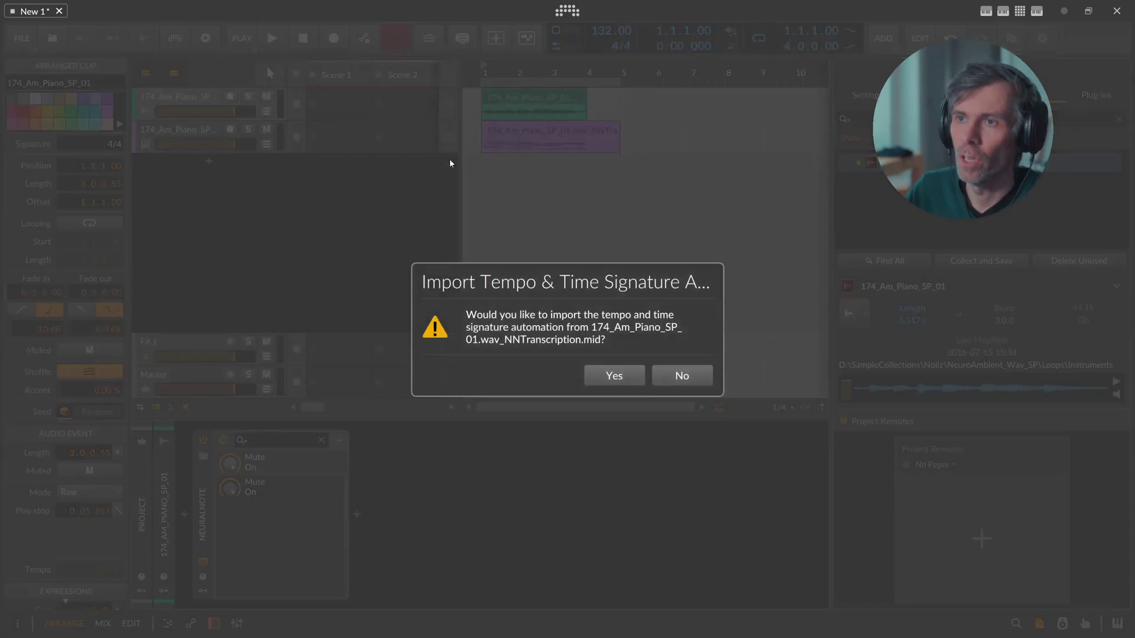
Dismiss the Import Tempo prompt, play the transcription with the original piano unmuted, then close NeuralNote.
click(656, 375)
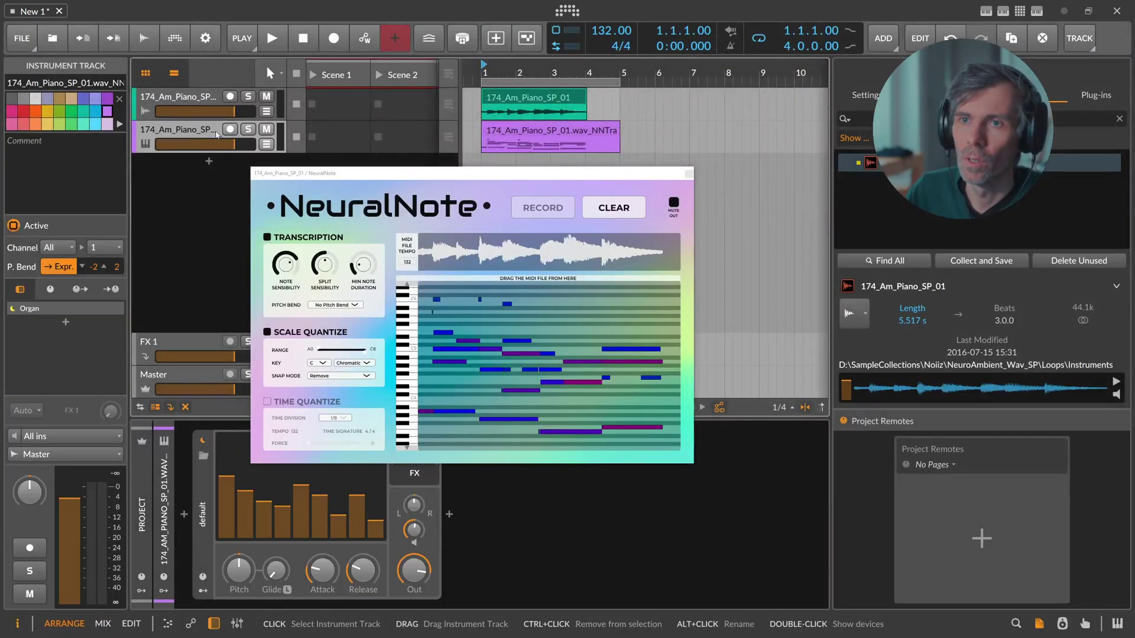
key(space)
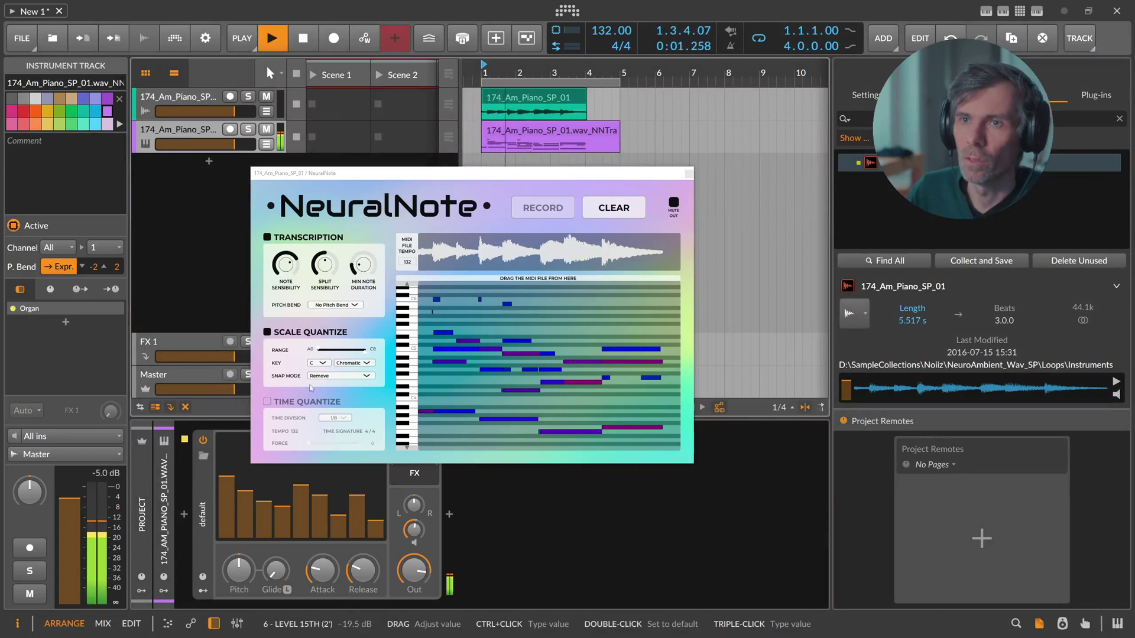
click(674, 203)
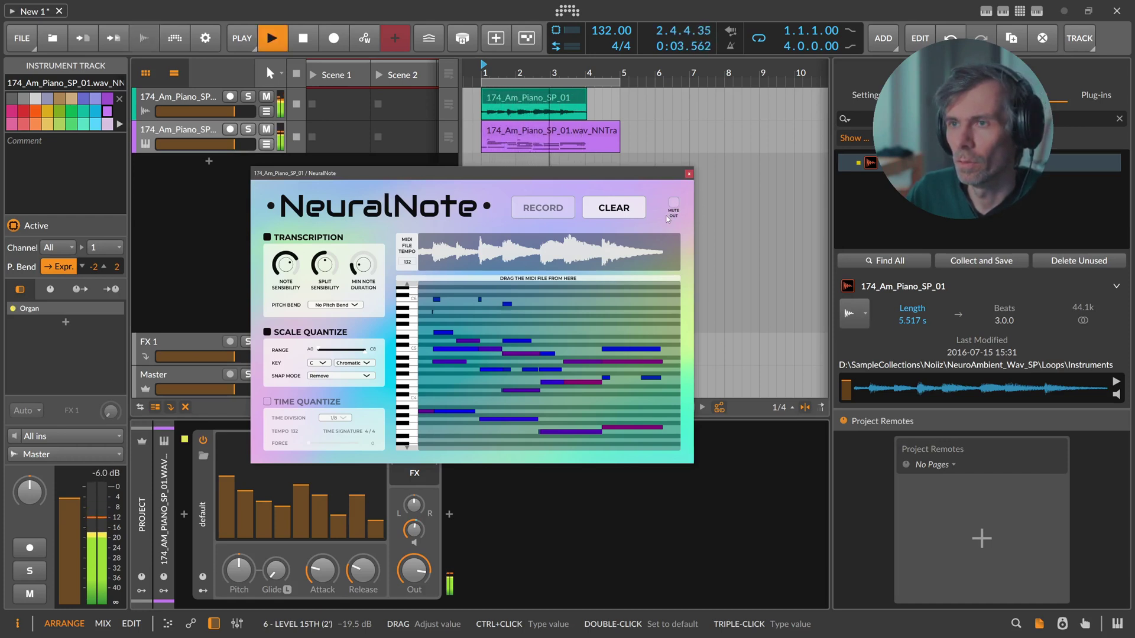
key(space)
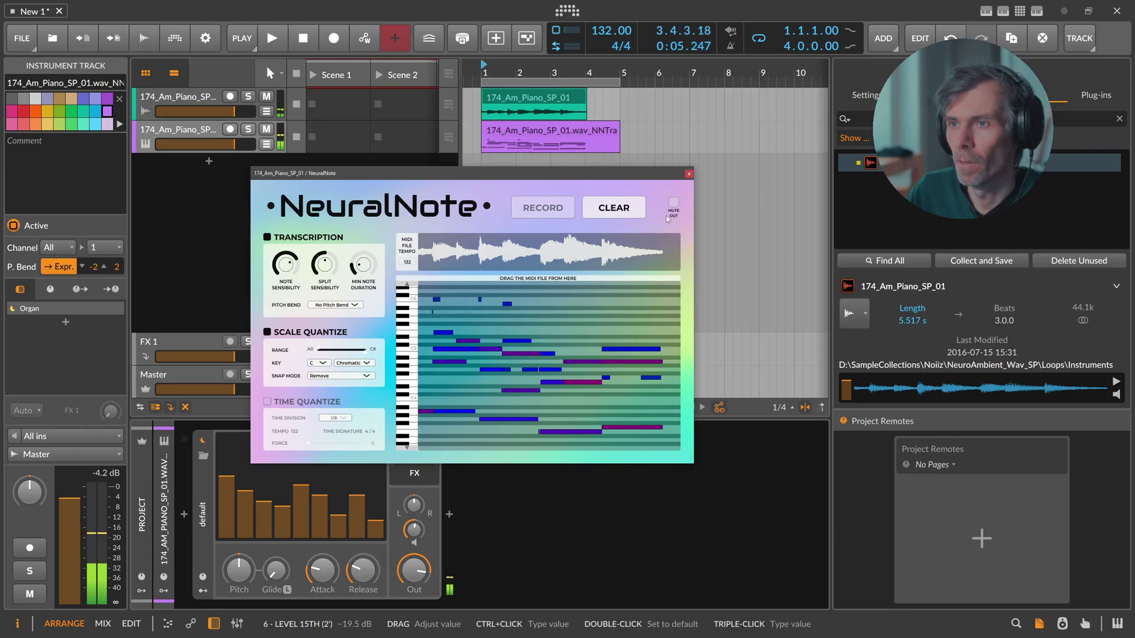
click(689, 175)
click(531, 141)
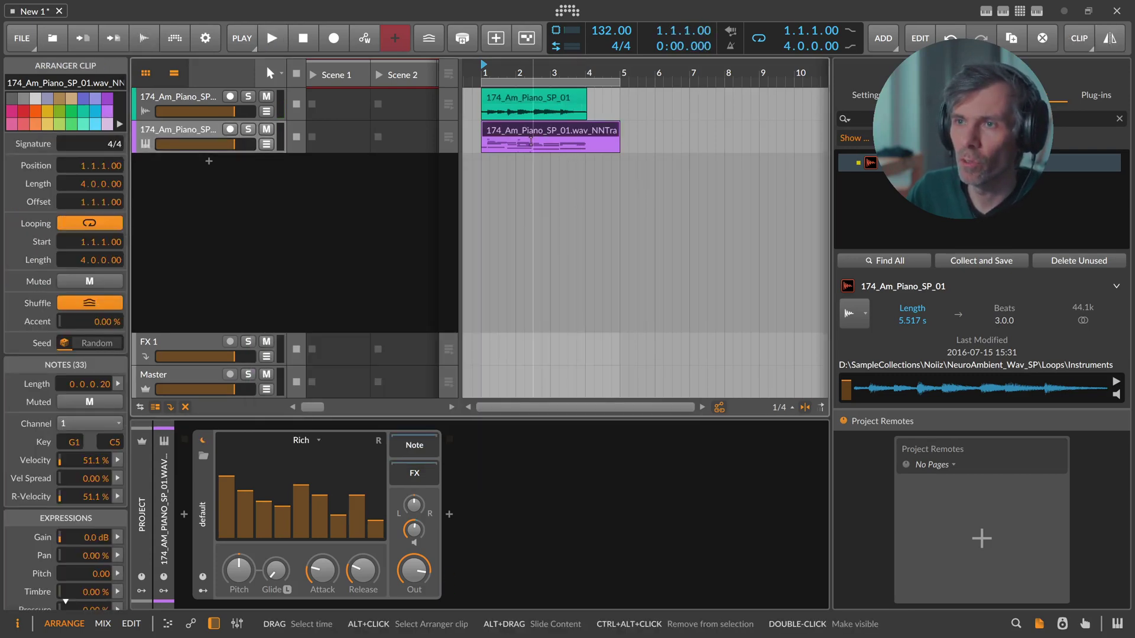
Open the NNTranscription clip in the note editor and select, then deselect, the notes near C5.
double_click(531, 140)
drag(294, 145, 529, 216)
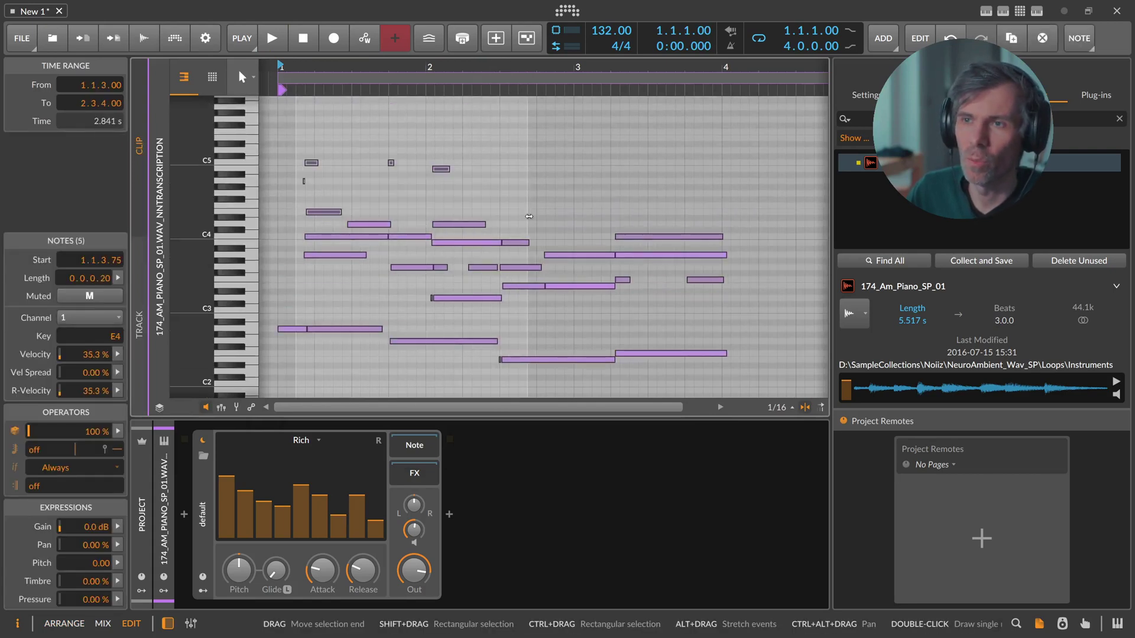
click(379, 188)
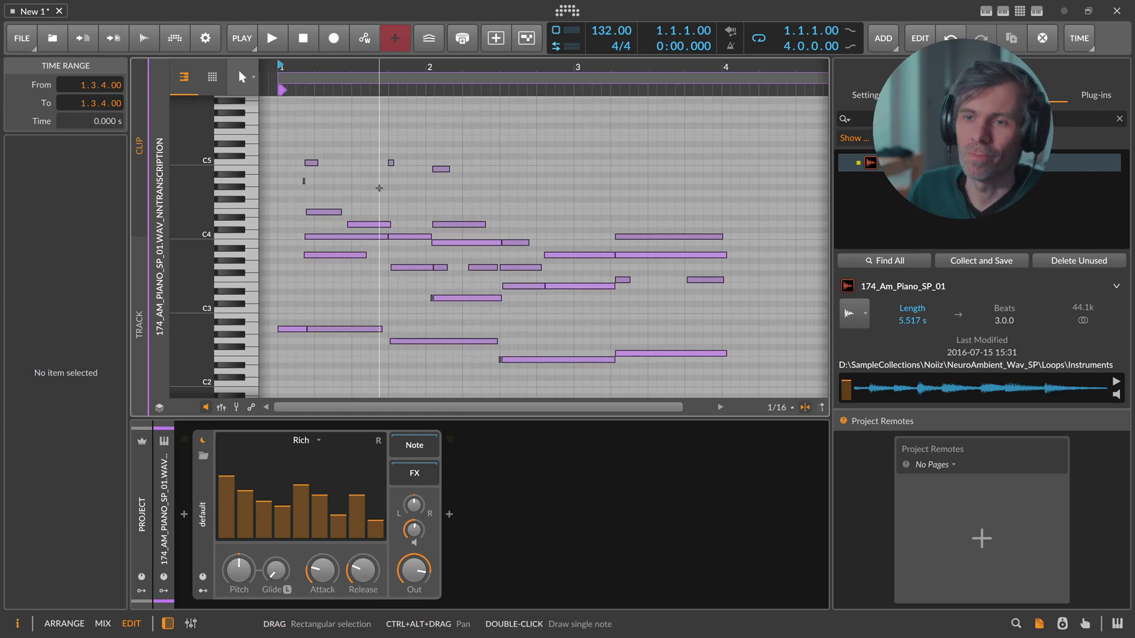